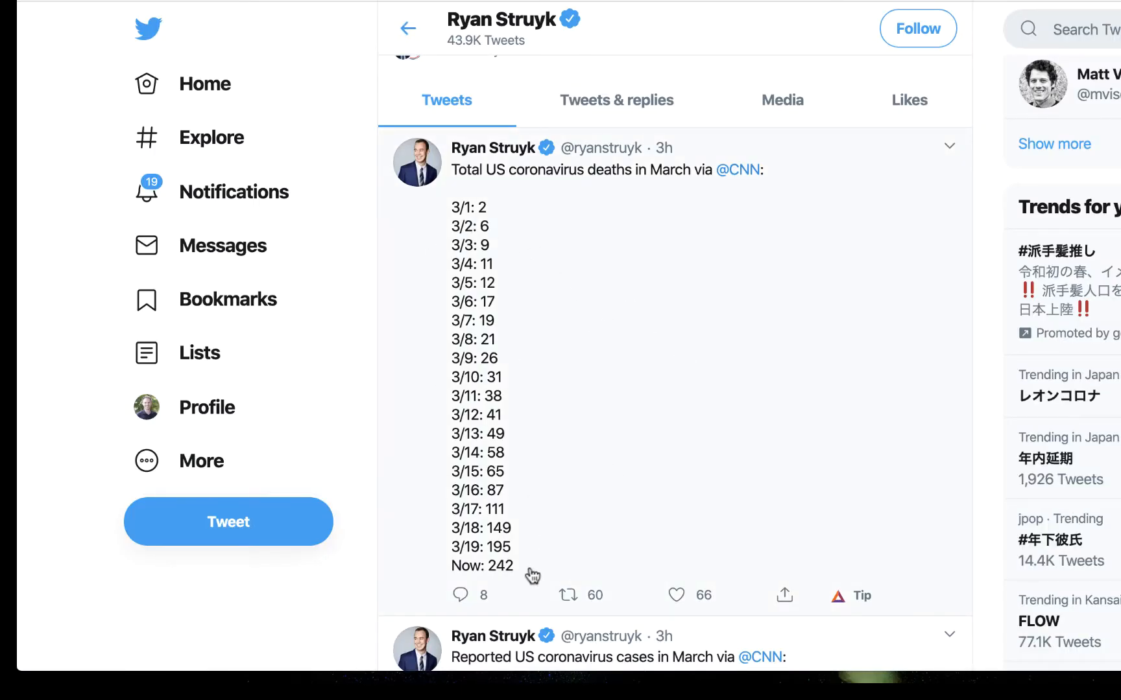
Copy the full list of March coronavirus deaths from the tweet and paste it into cell A6 of the spreadsheet
drag(530, 571, 449, 212)
key(super+c)
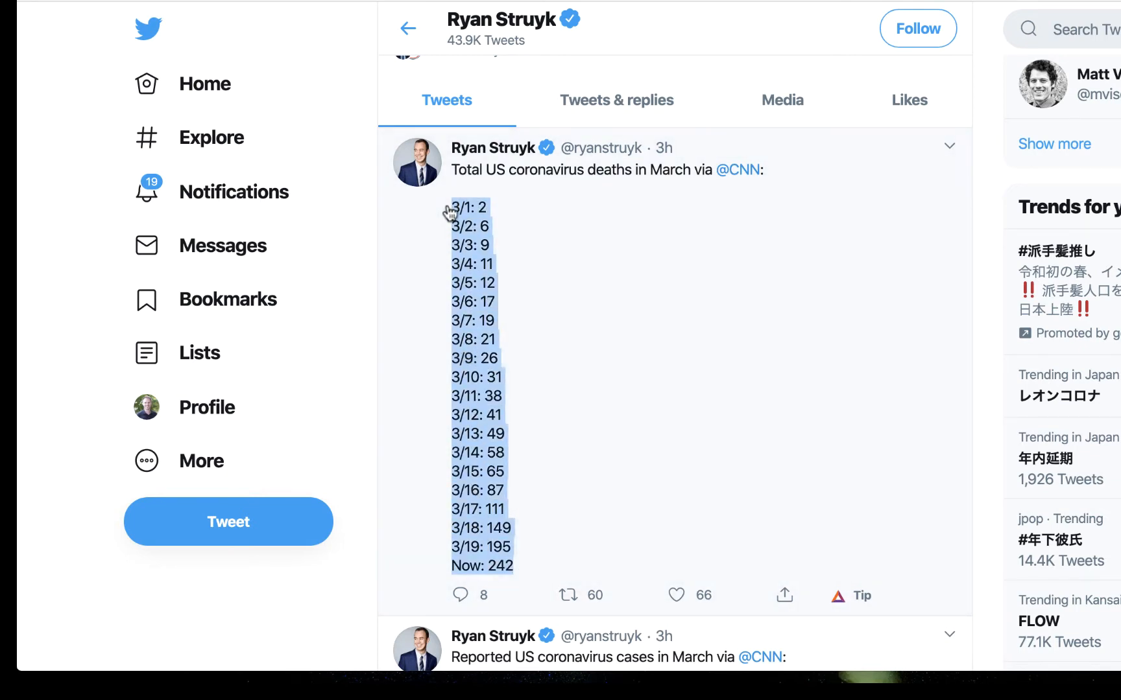
key(ctrl+Tab)
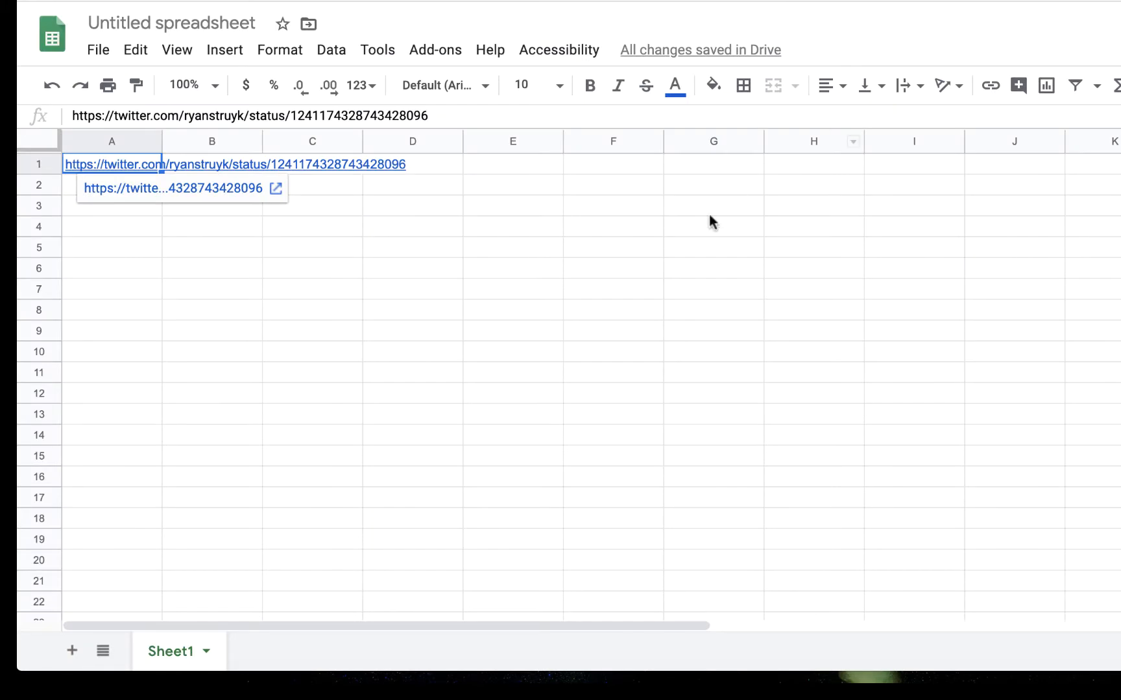
click(173, 266)
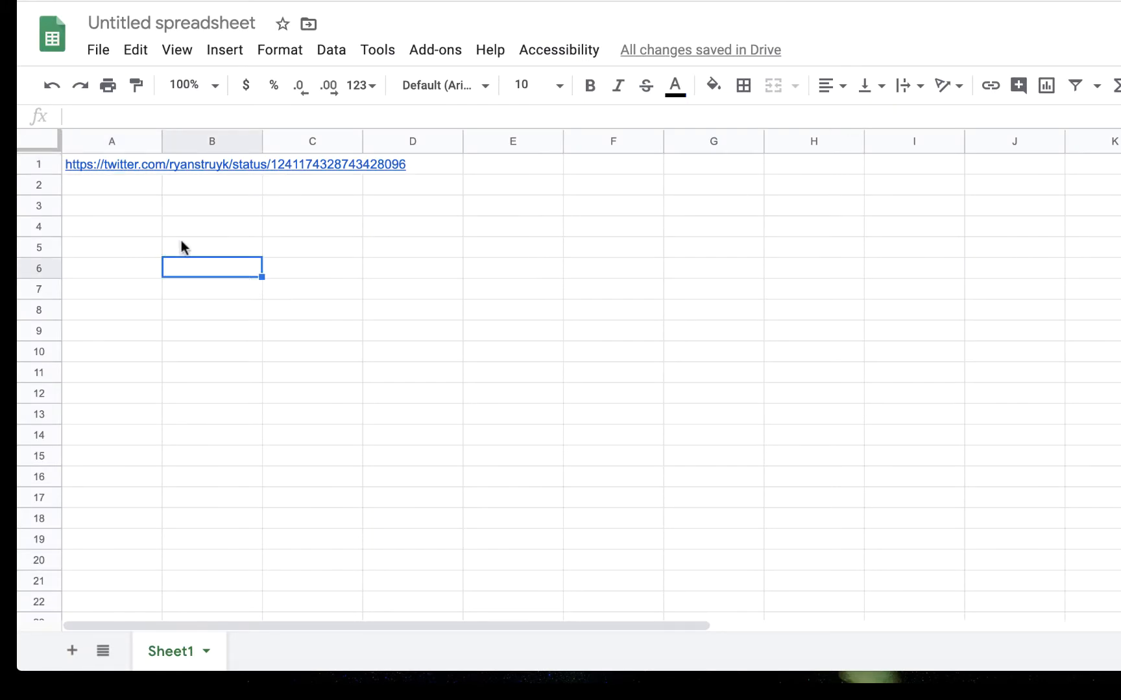
key(Left)
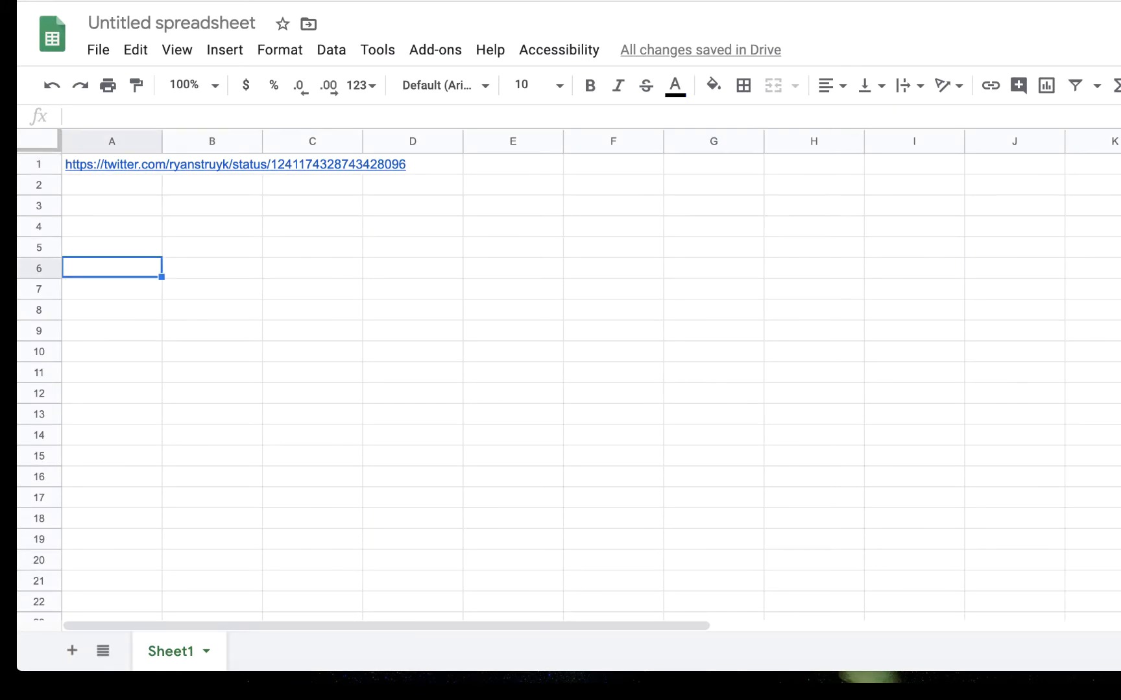
key(super+v)
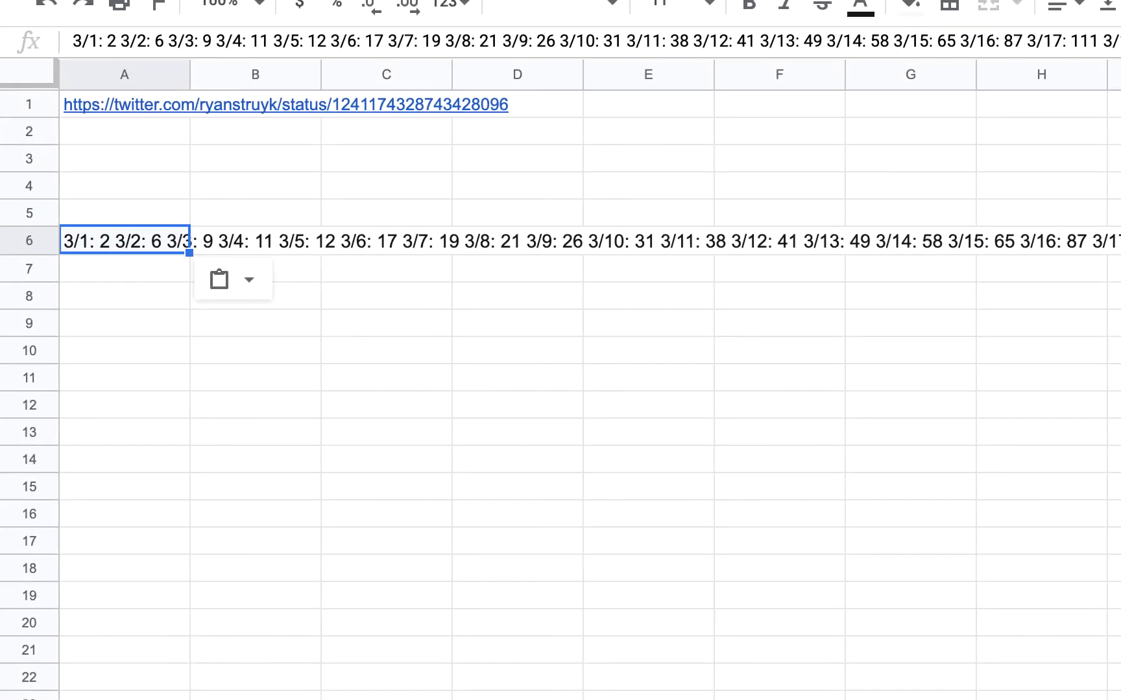
Try to split the pasted text in A6 into columns with Space as the separator
click(248, 280)
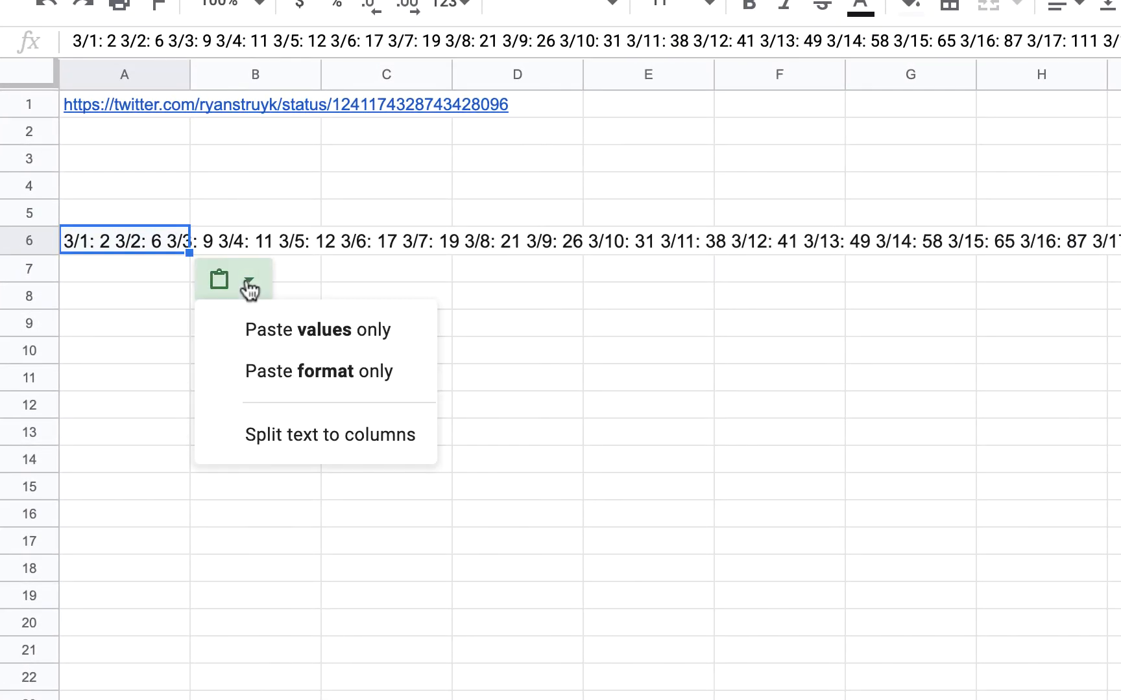
click(278, 430)
click(227, 250)
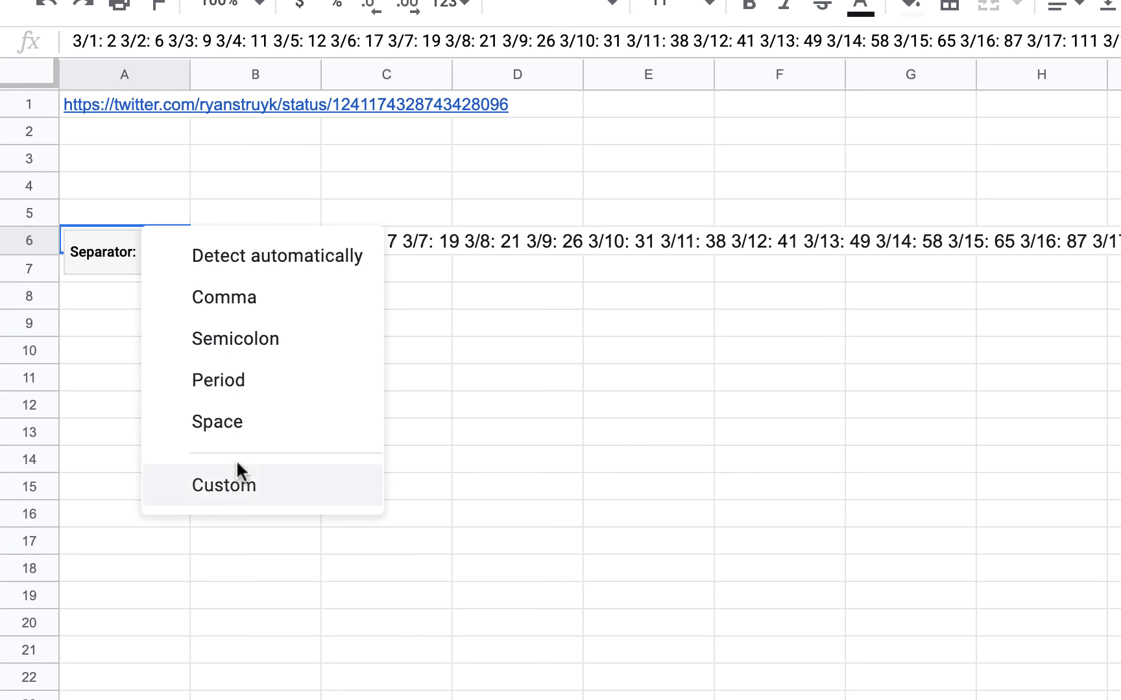
click(232, 418)
click(232, 418)
click(232, 338)
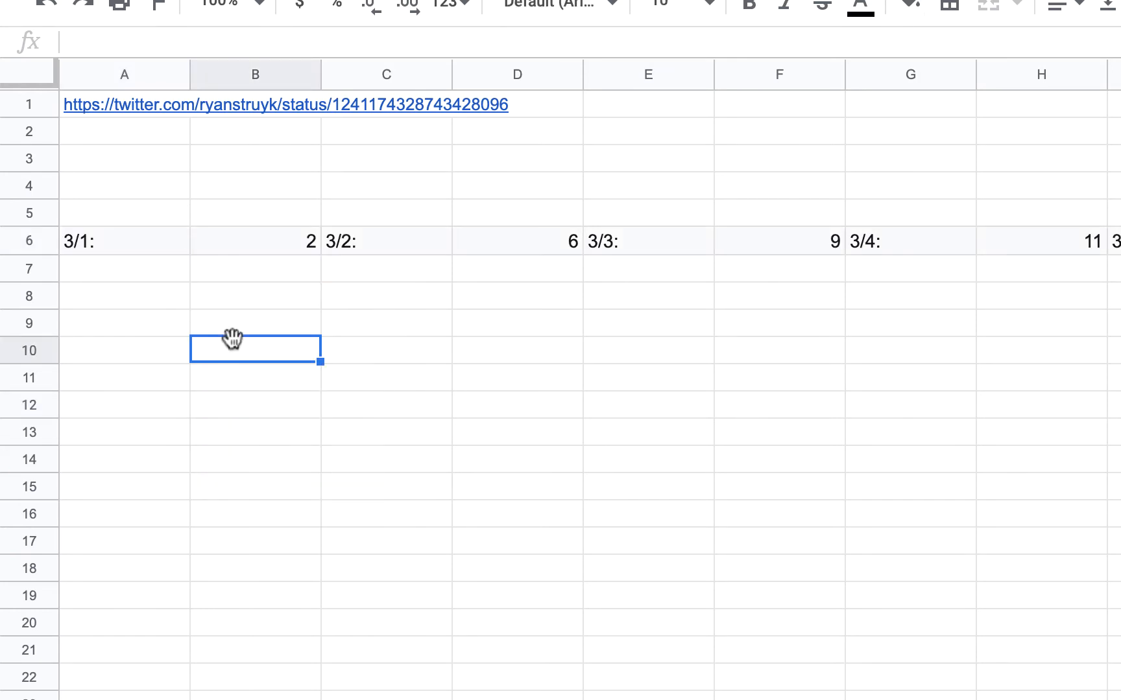
scroll(223, 339, right, 2)
scroll(215, 338, left, 2)
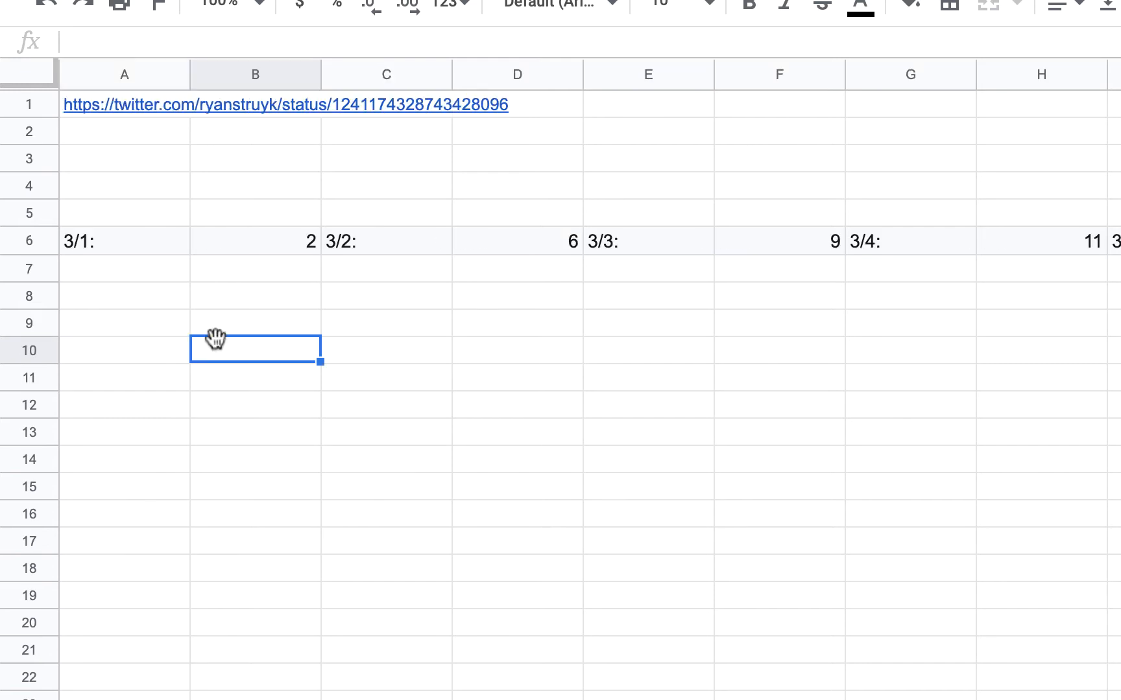
Undo the split to columns and clear the contents of cell A6
click(90, 237)
key(ctrl+z)
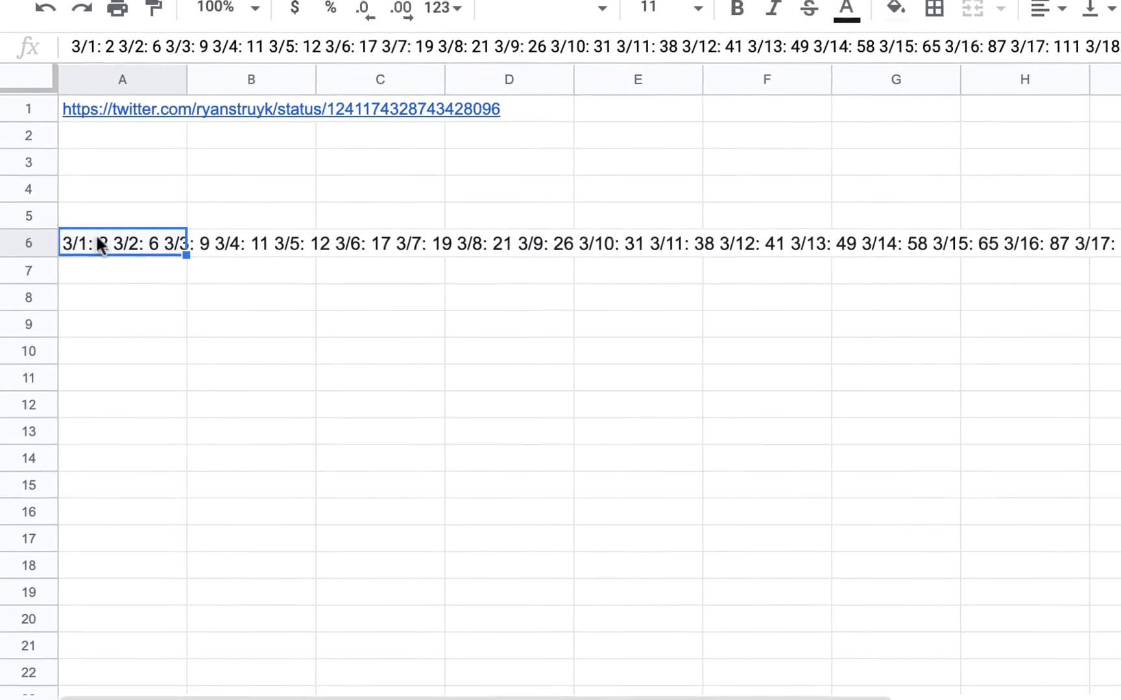
key(Delete)
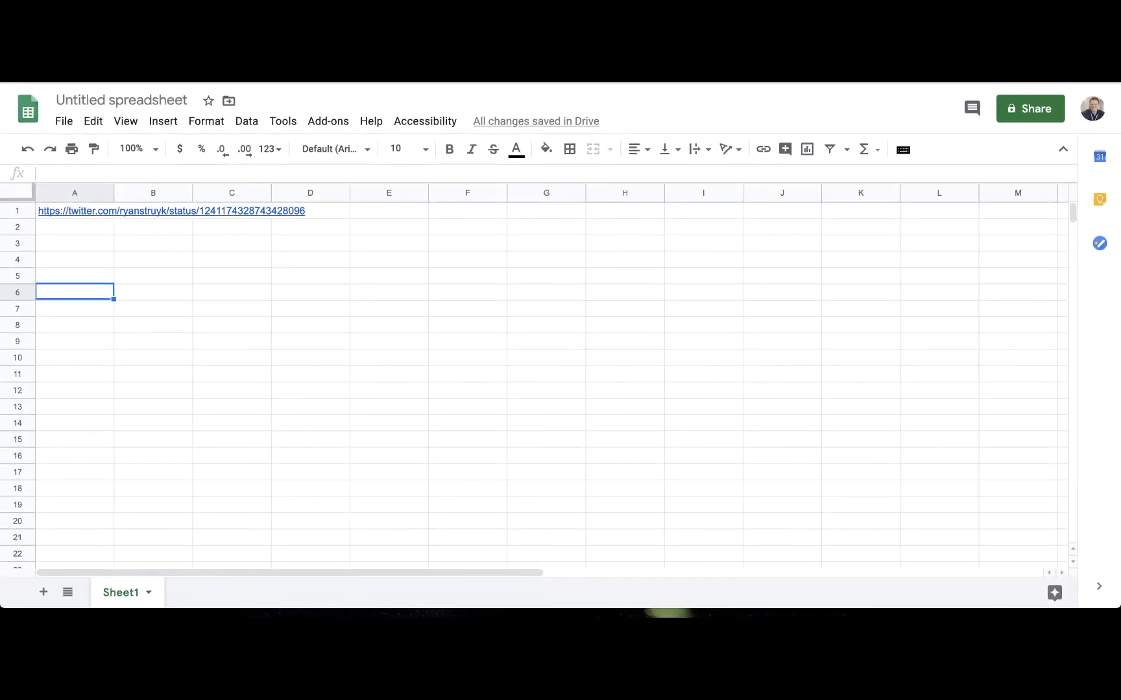
Copy the list of March deaths from the tweet again and paste it into a new blank Google Docs document
key(ctrl+Tab)
right_click(351, 346)
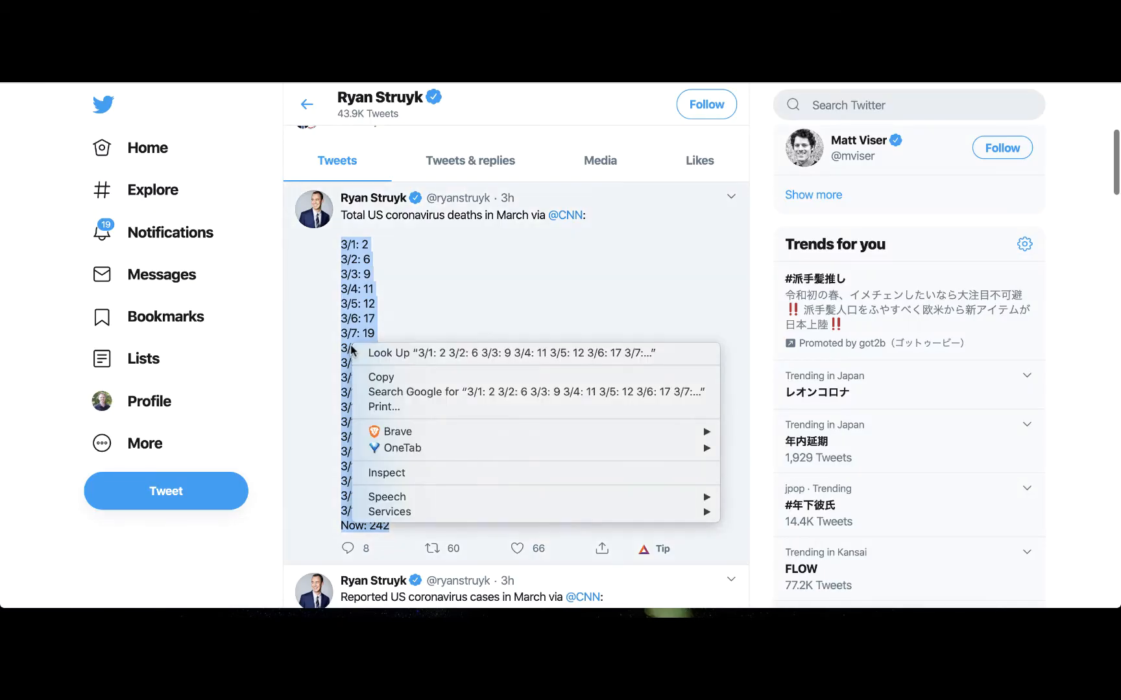
click(376, 376)
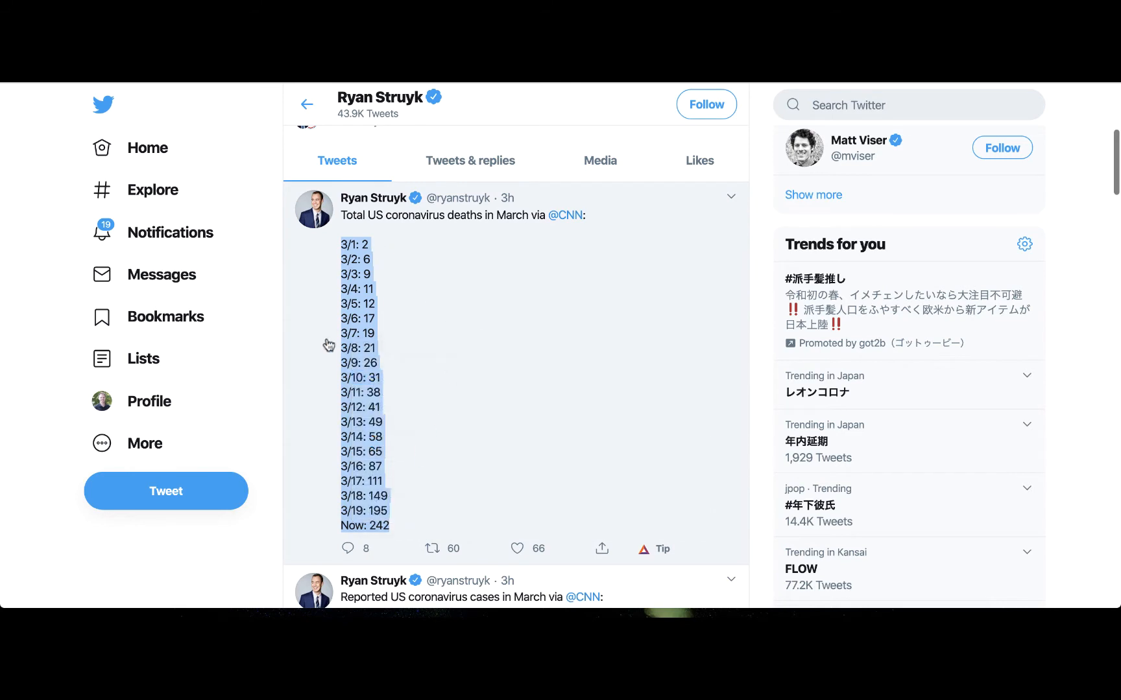
key(super+t)
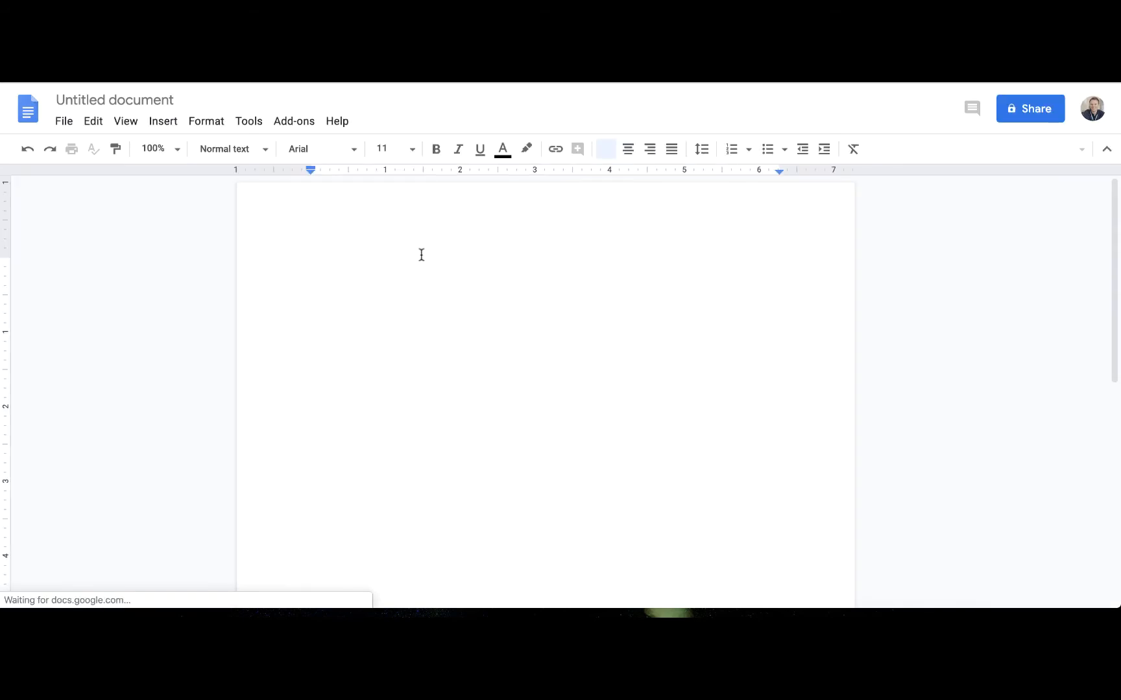
key(super+v)
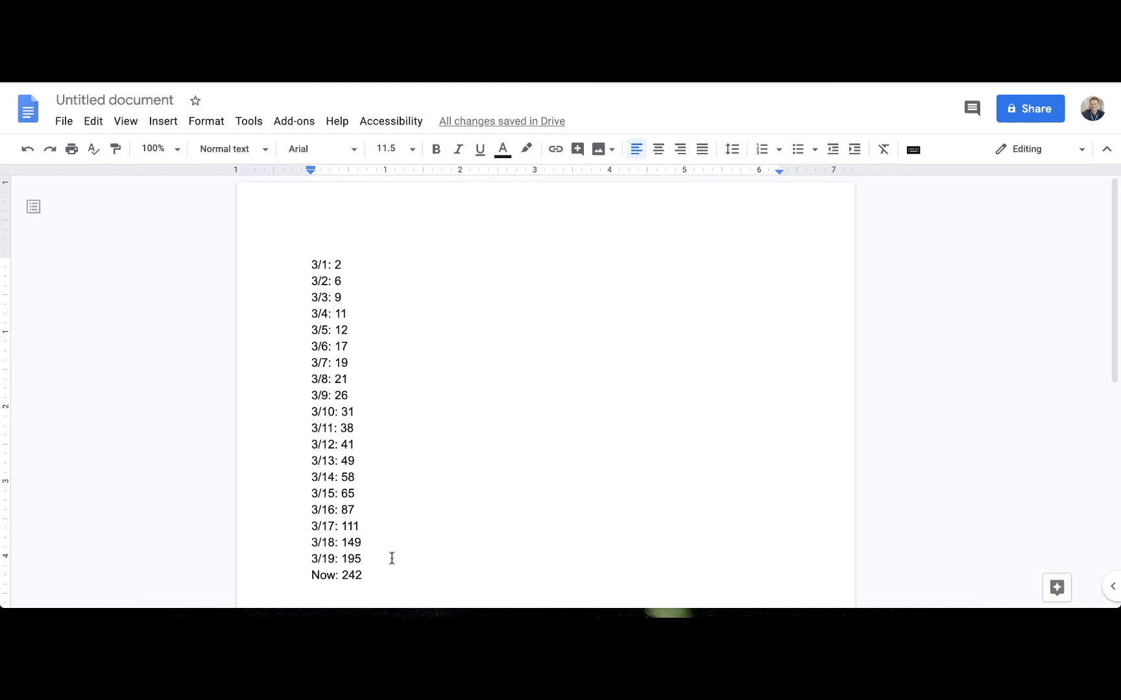
Copy the whole list from the Google Docs document and paste it into the spreadsheet starting at cell A6
drag(362, 575, 283, 255)
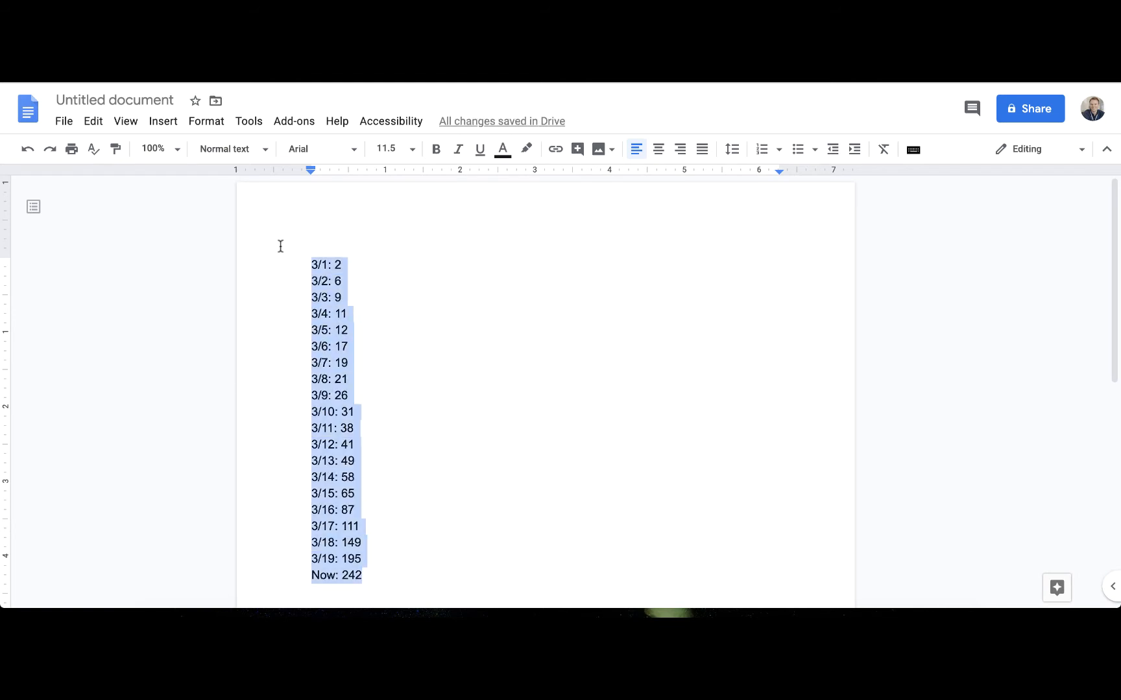
key(ctrl+Tab)
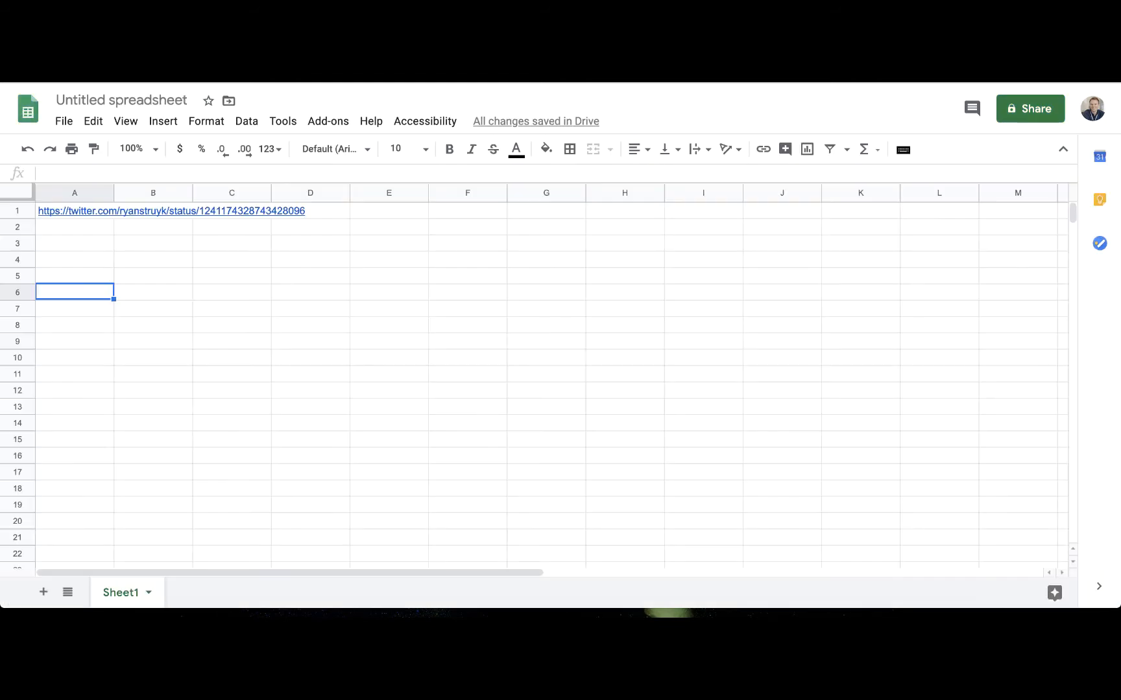
key(ctrl+v)
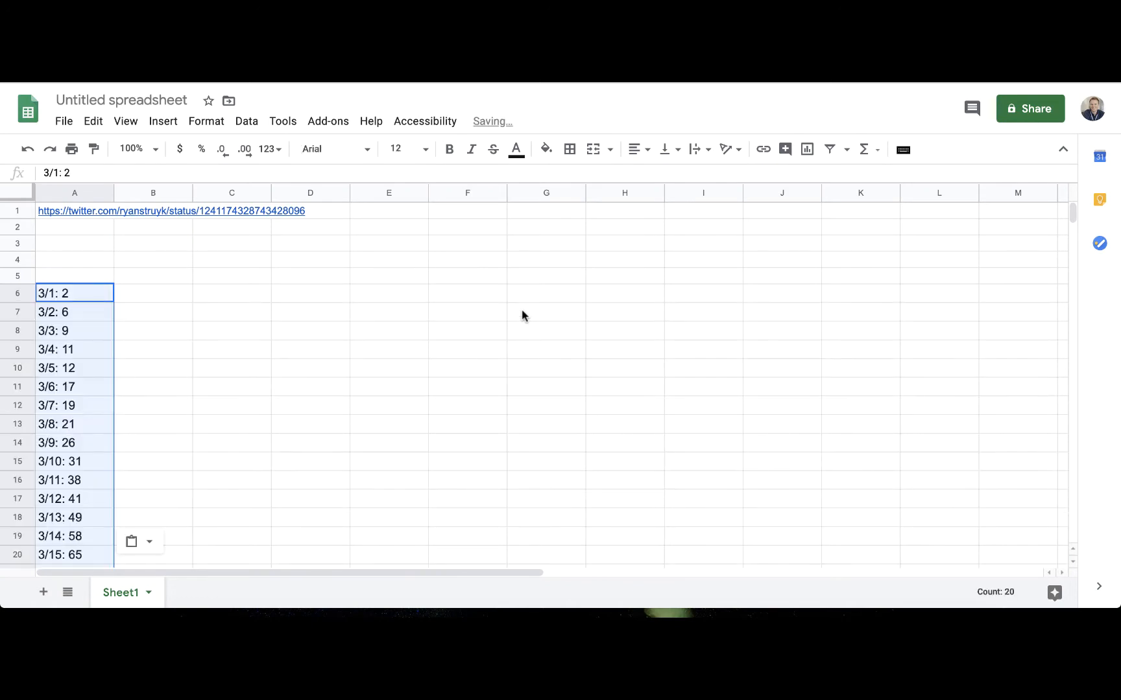
scroll(527, 424, down, 3)
click(527, 421)
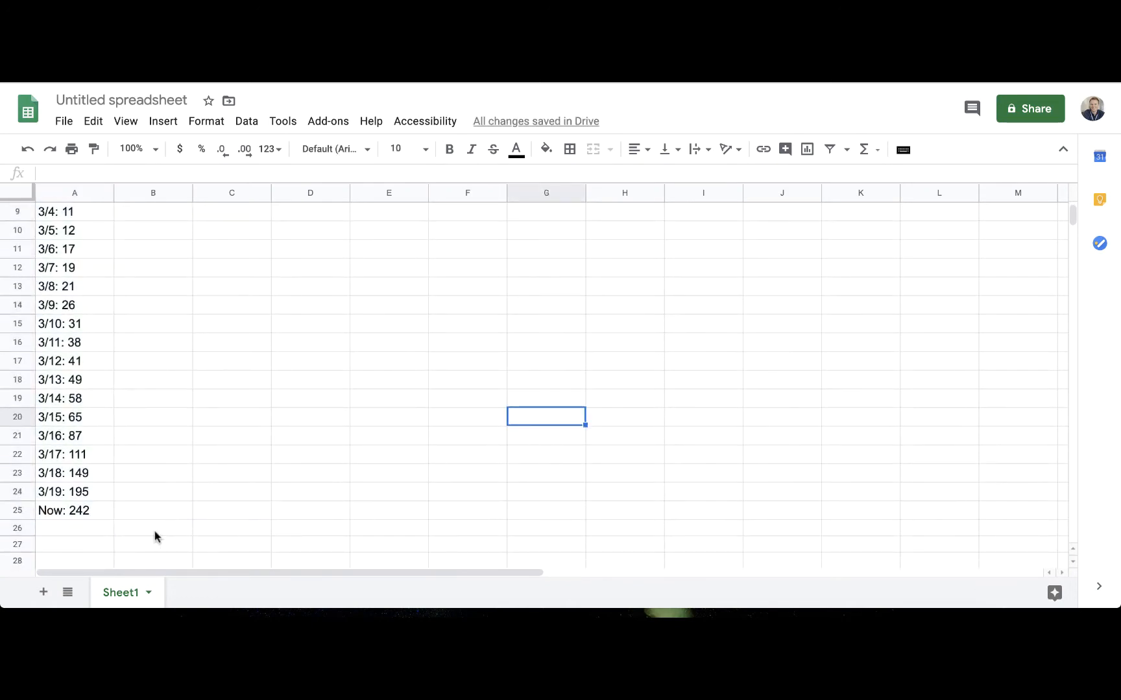
drag(105, 510, 77, 293)
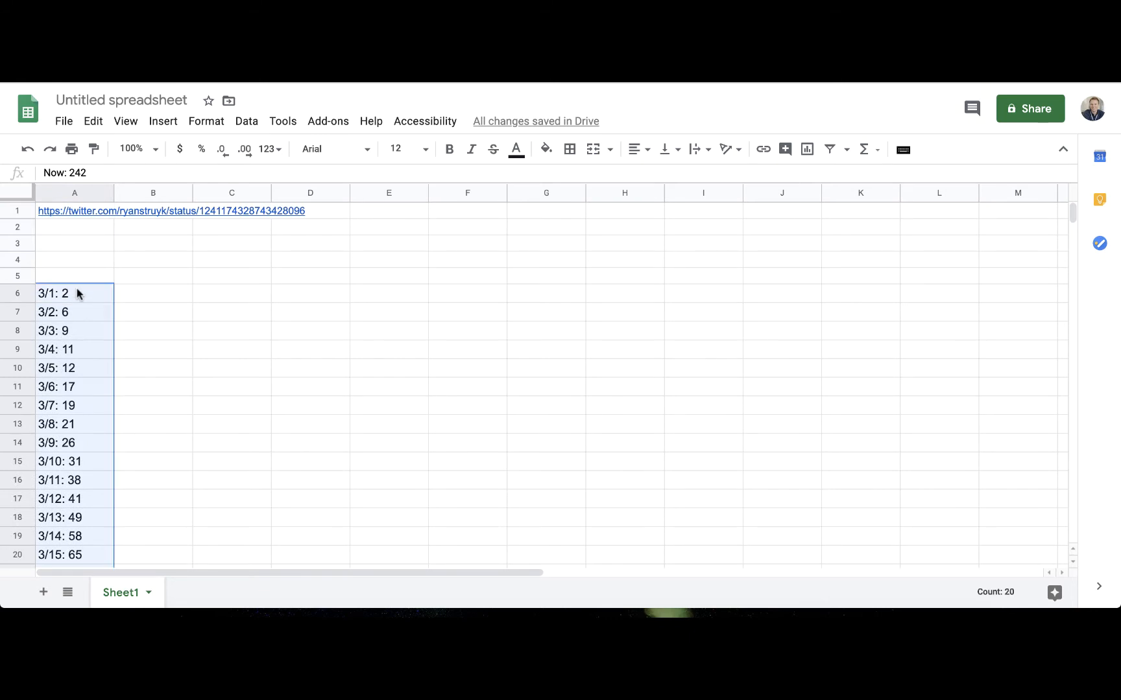
right_click(76, 297)
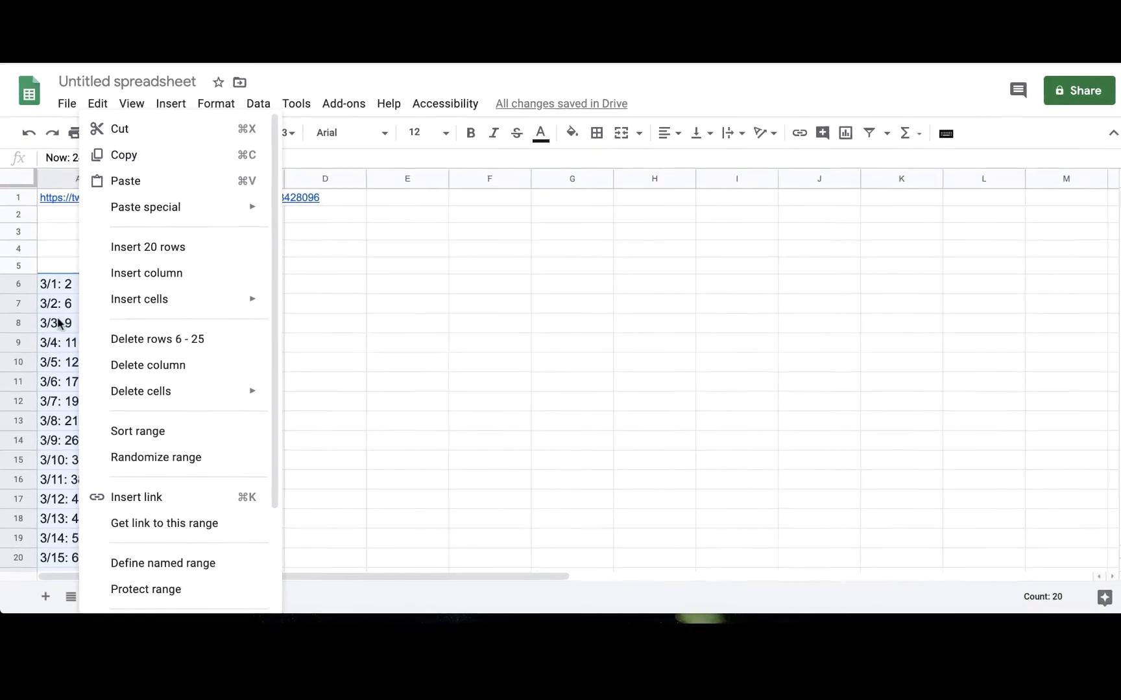
scroll(179, 432, down, 3)
click(406, 413)
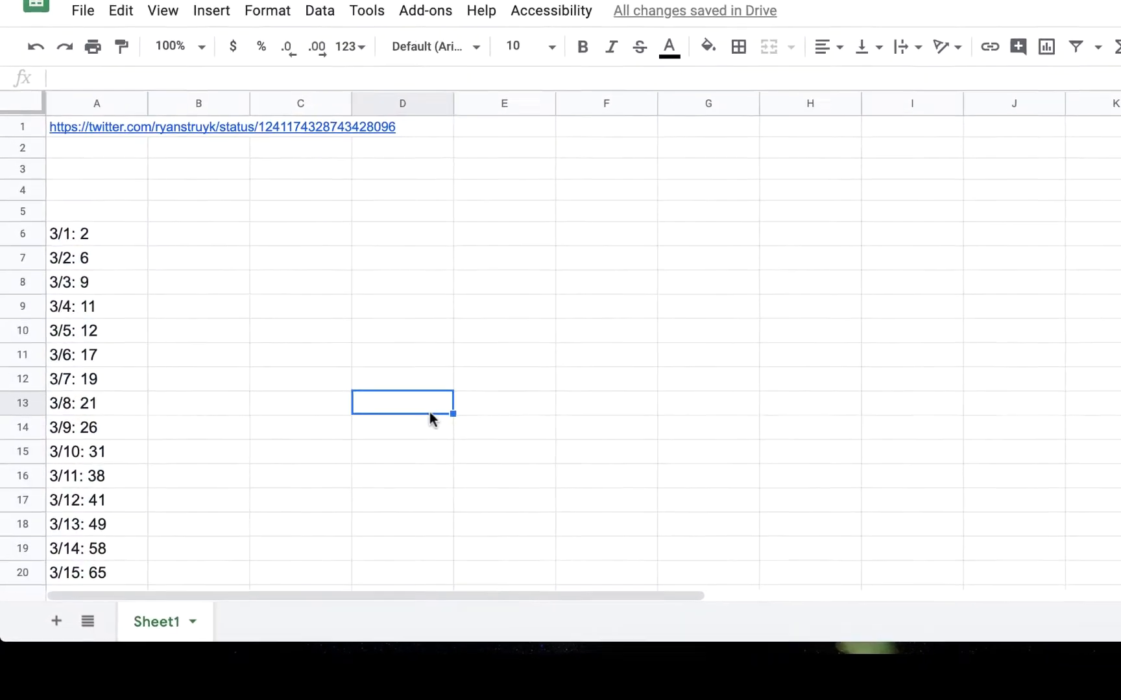
Paste the list over A6:A25 again and split its text into columns with Space as the separator
drag(68, 251, 143, 455)
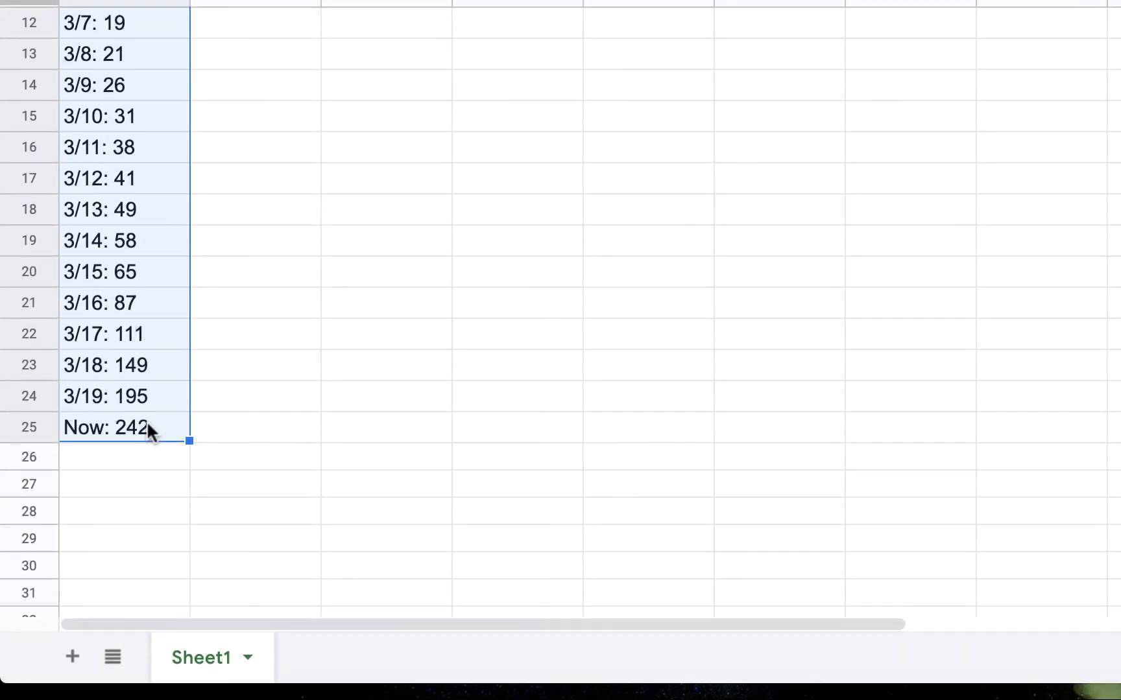
key(super+v)
click(258, 500)
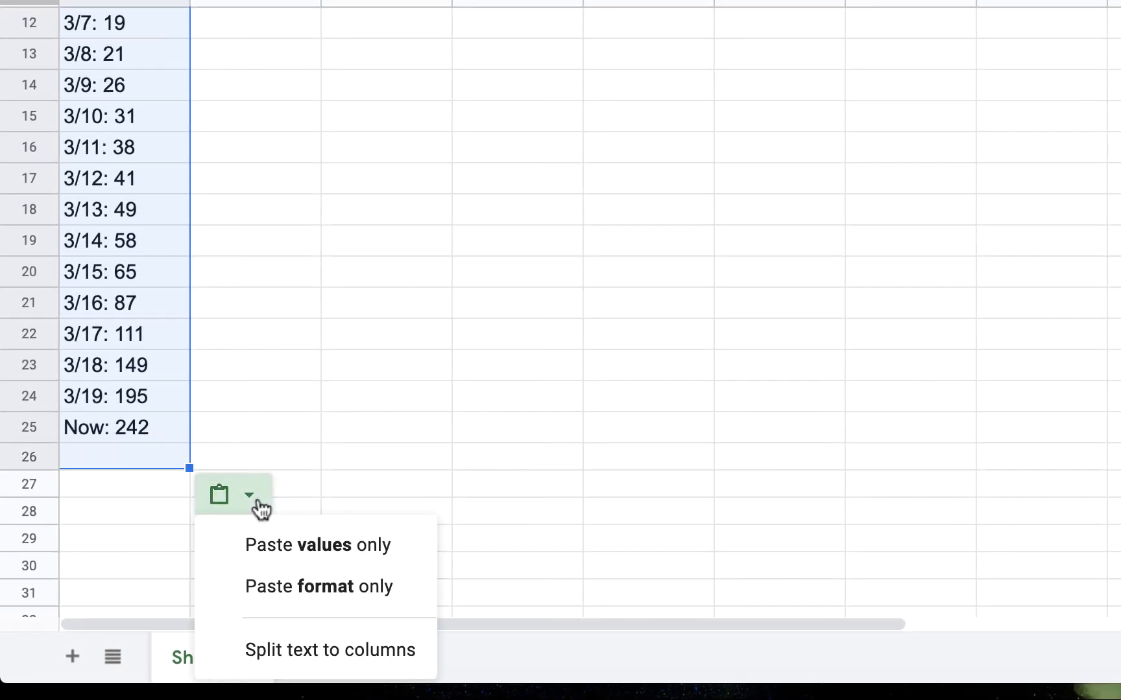
click(291, 645)
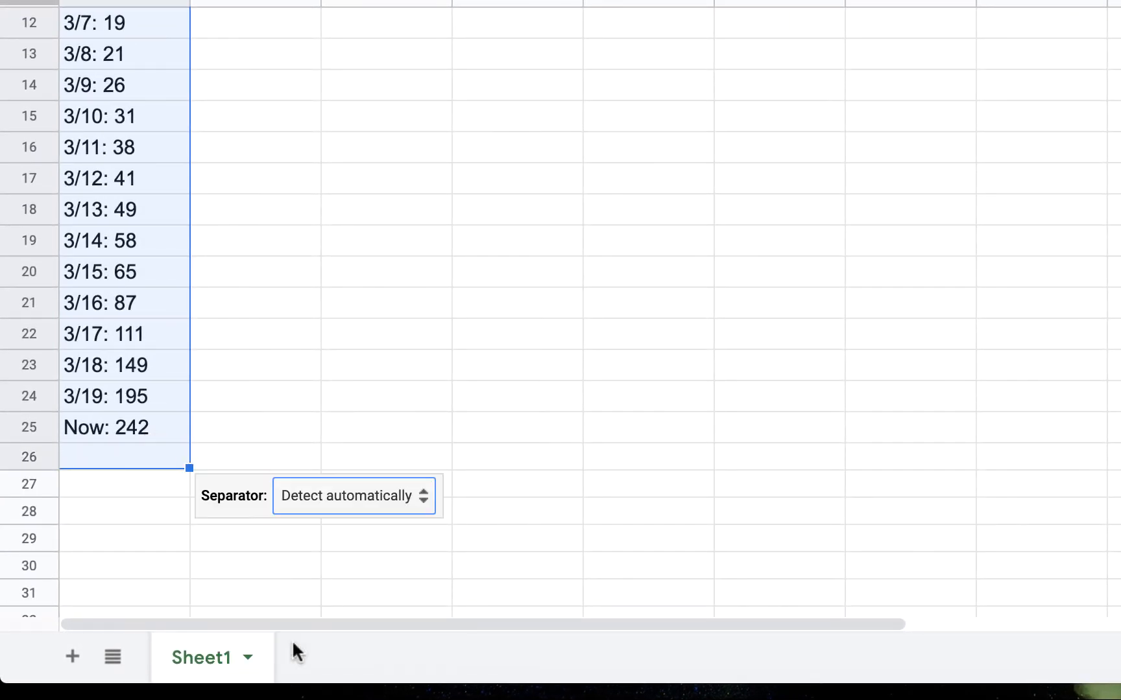
click(308, 496)
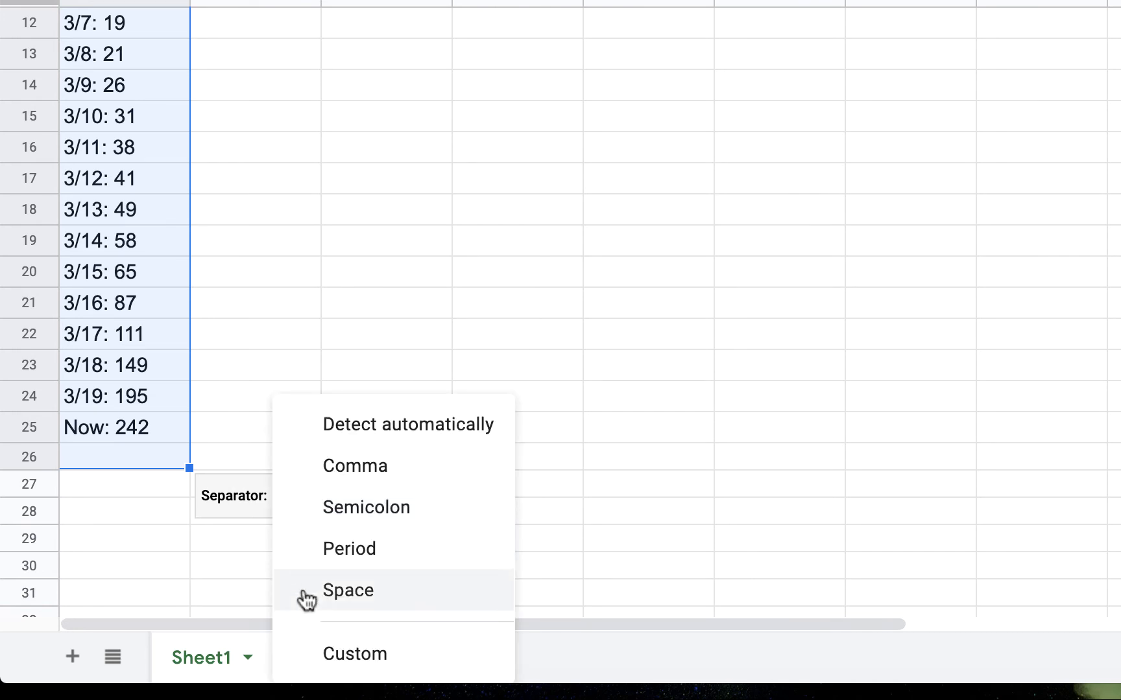
click(324, 593)
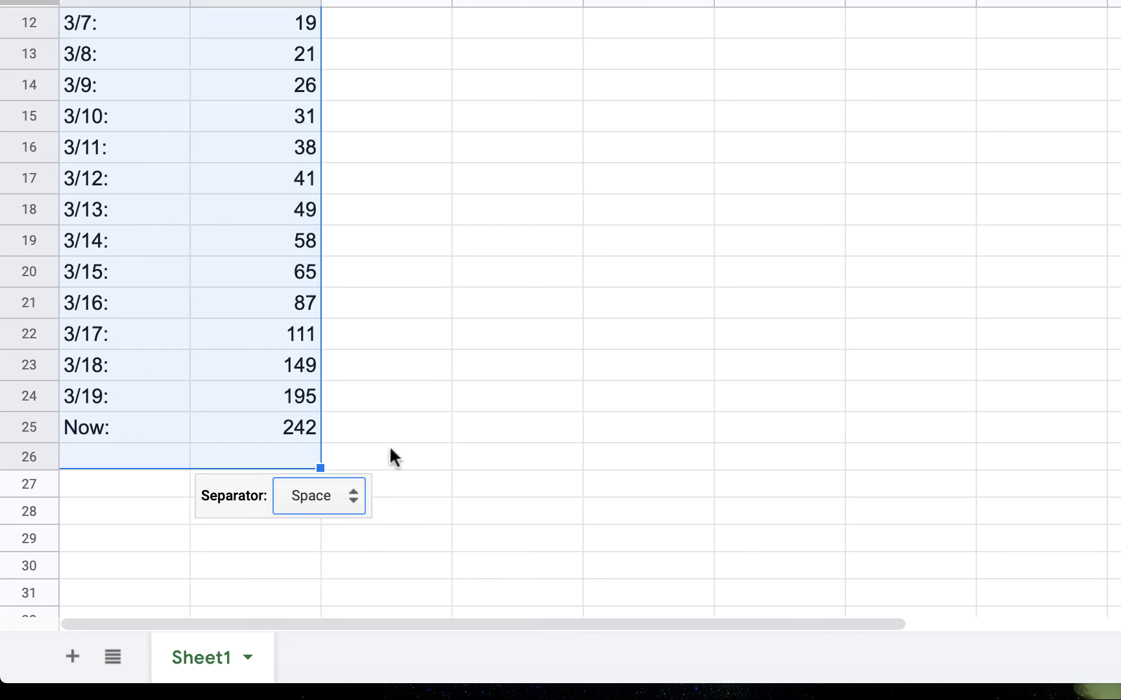
click(509, 382)
Remove the colon from the first date in cell A6 so the entry is 3/1
scroll(397, 380, up, 4)
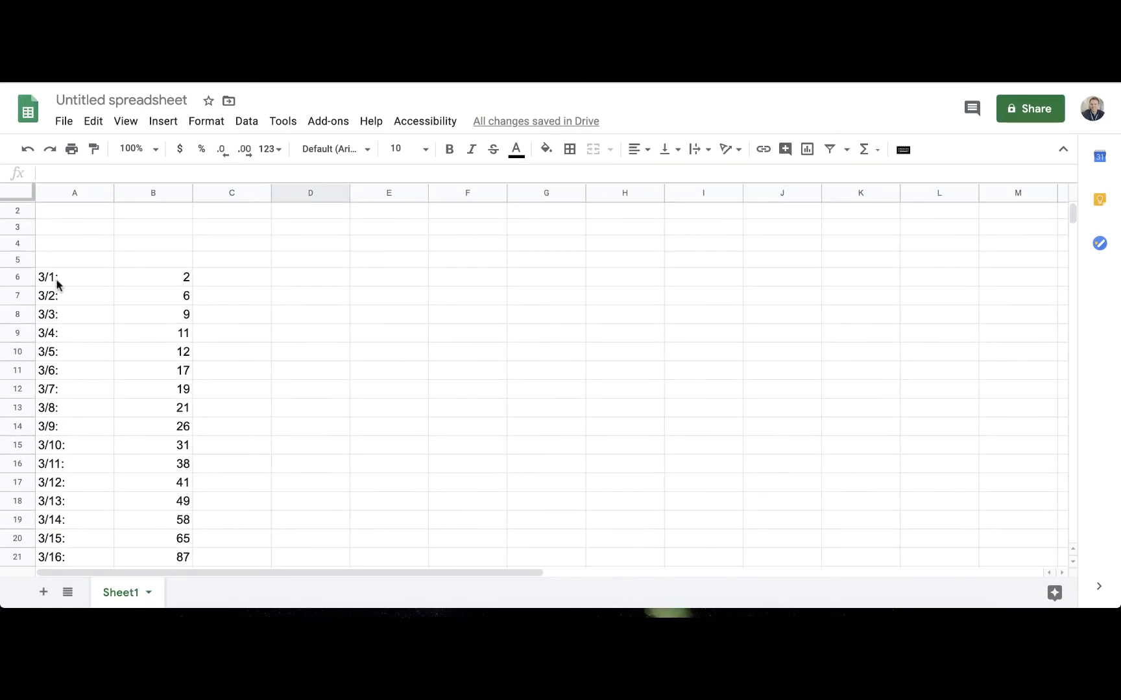
click(57, 284)
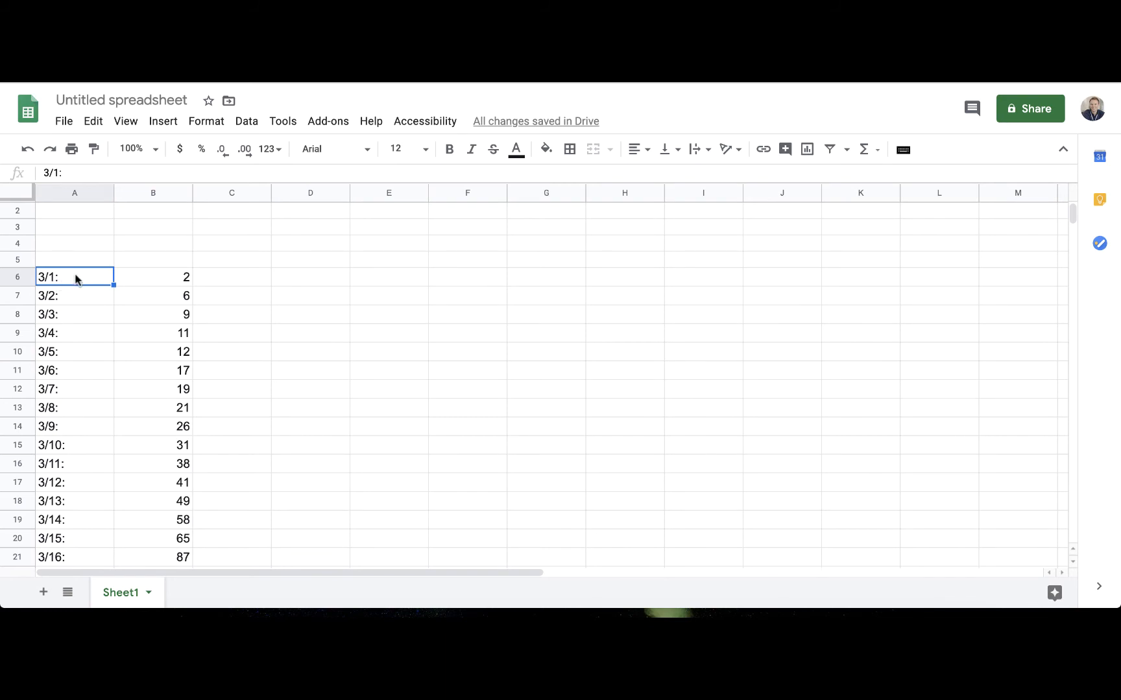
double_click(75, 279)
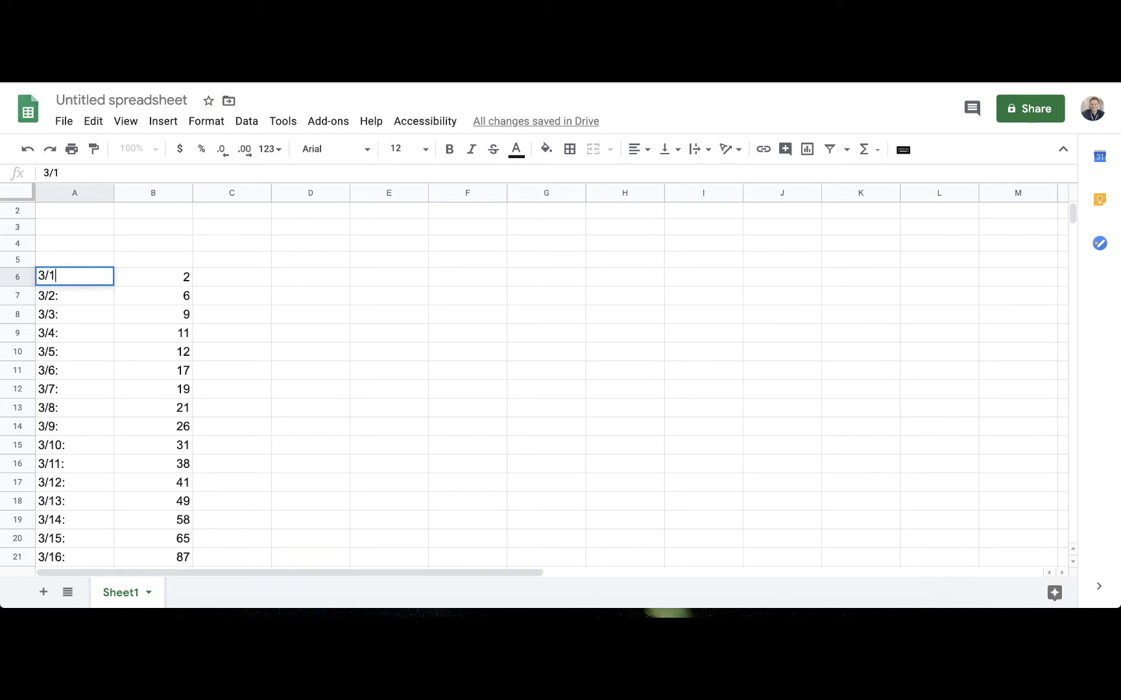
key(Tab)
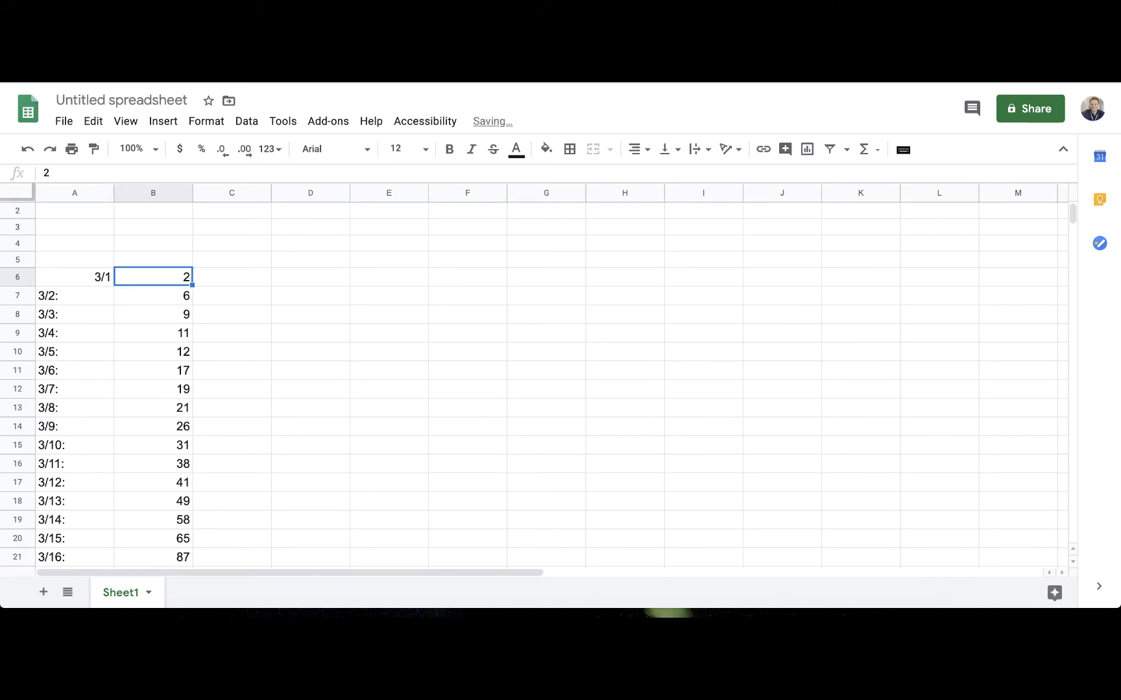
Autofill the dates from cell A6 down through A25, replacing the text labels with 3/2 to 3/20
click(82, 277)
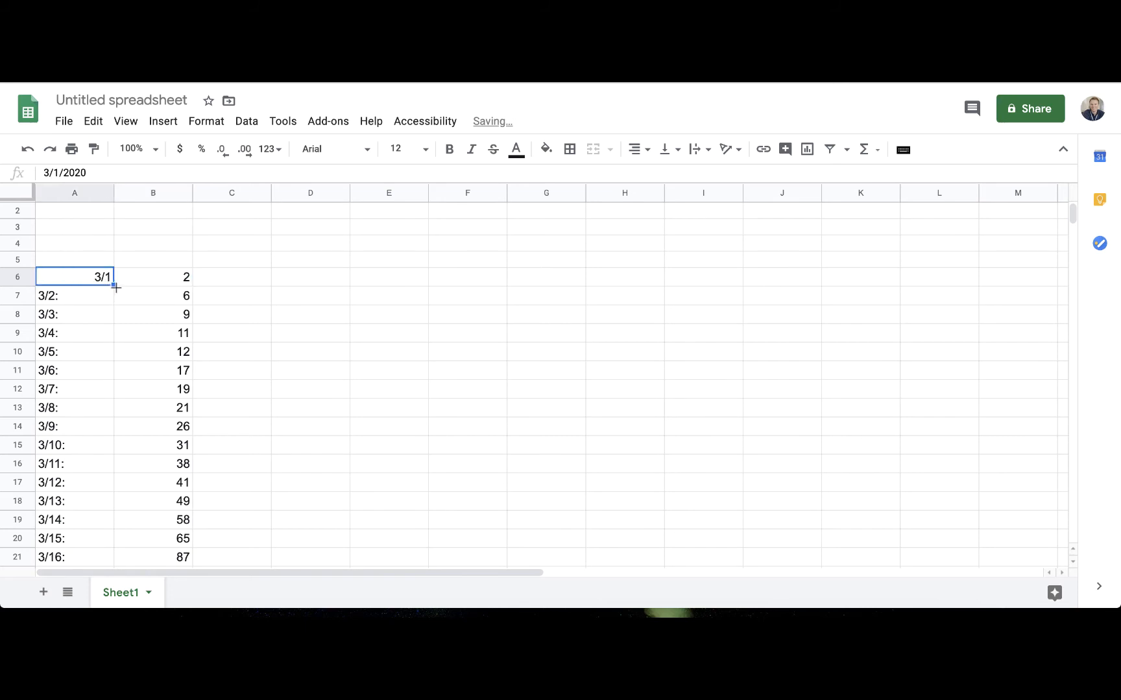
drag(115, 284, 99, 417)
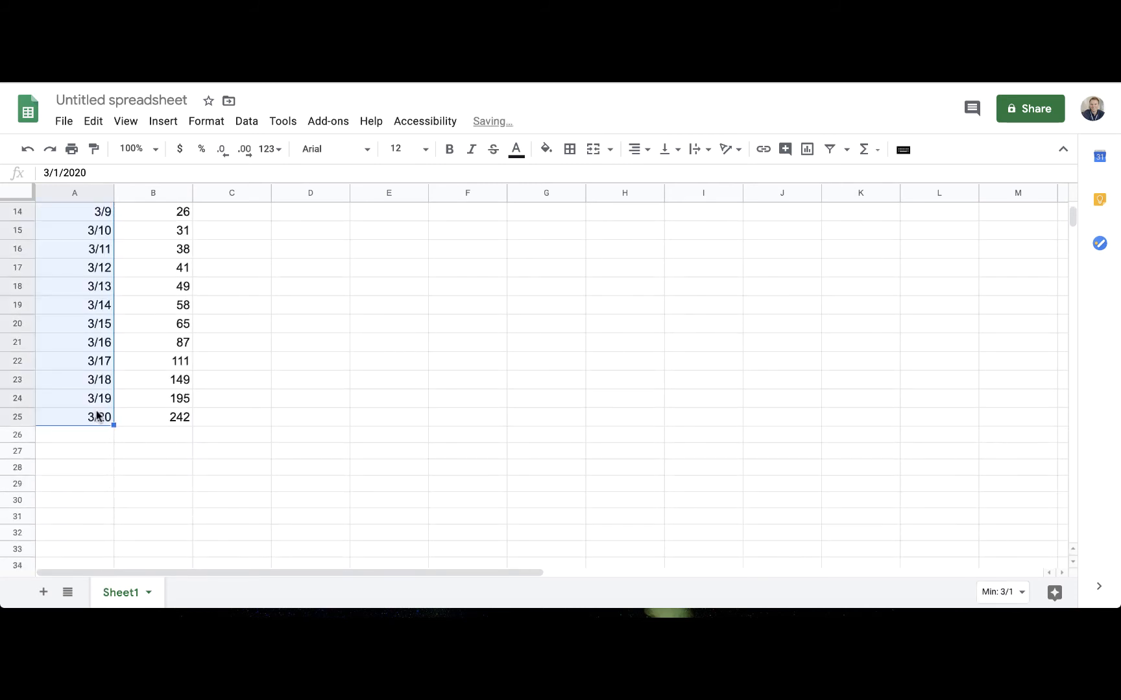
click(322, 404)
Open Explore for the date and death-count data in A6:B25
scroll(325, 389, up, 5)
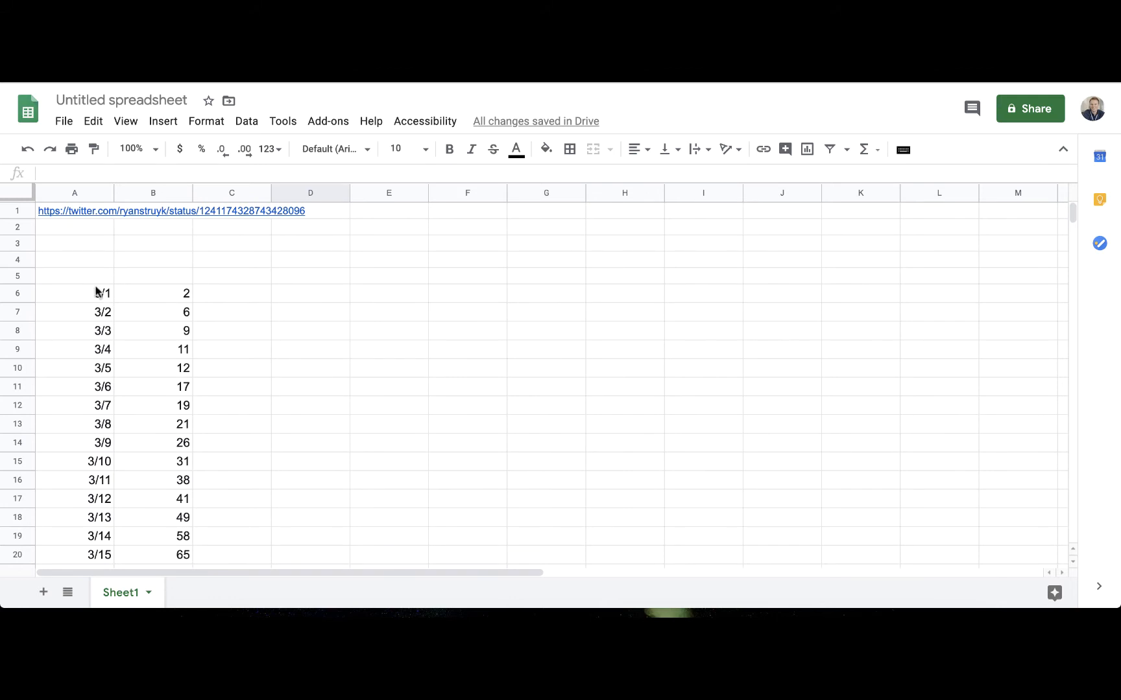
drag(99, 291, 158, 368)
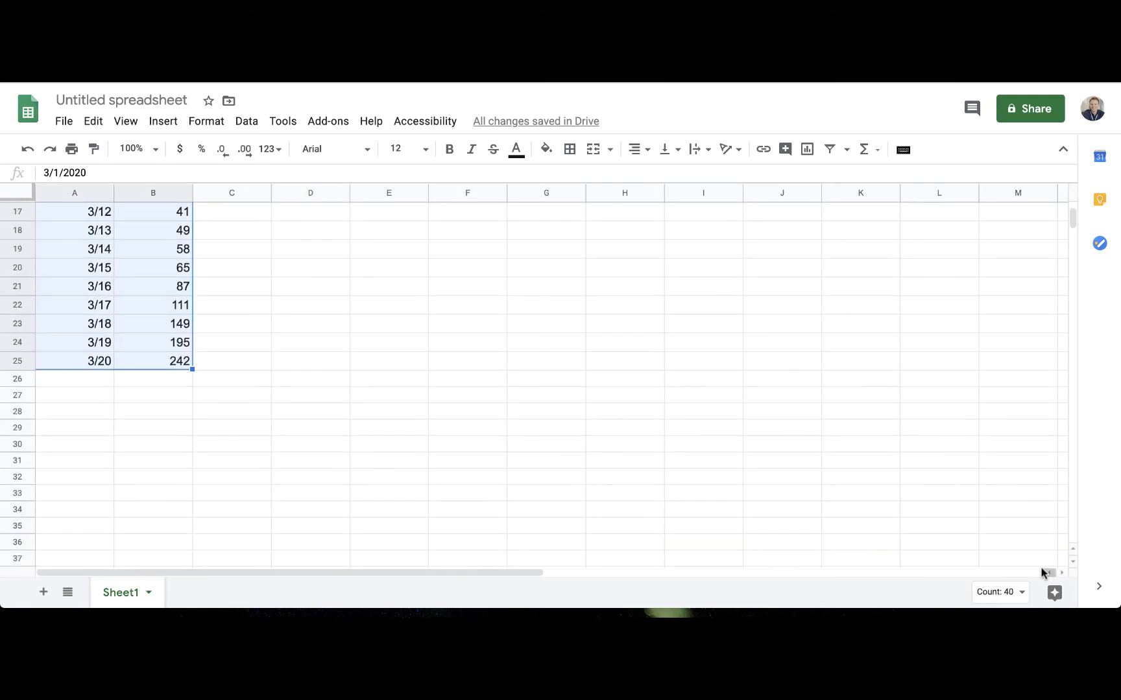
click(1044, 596)
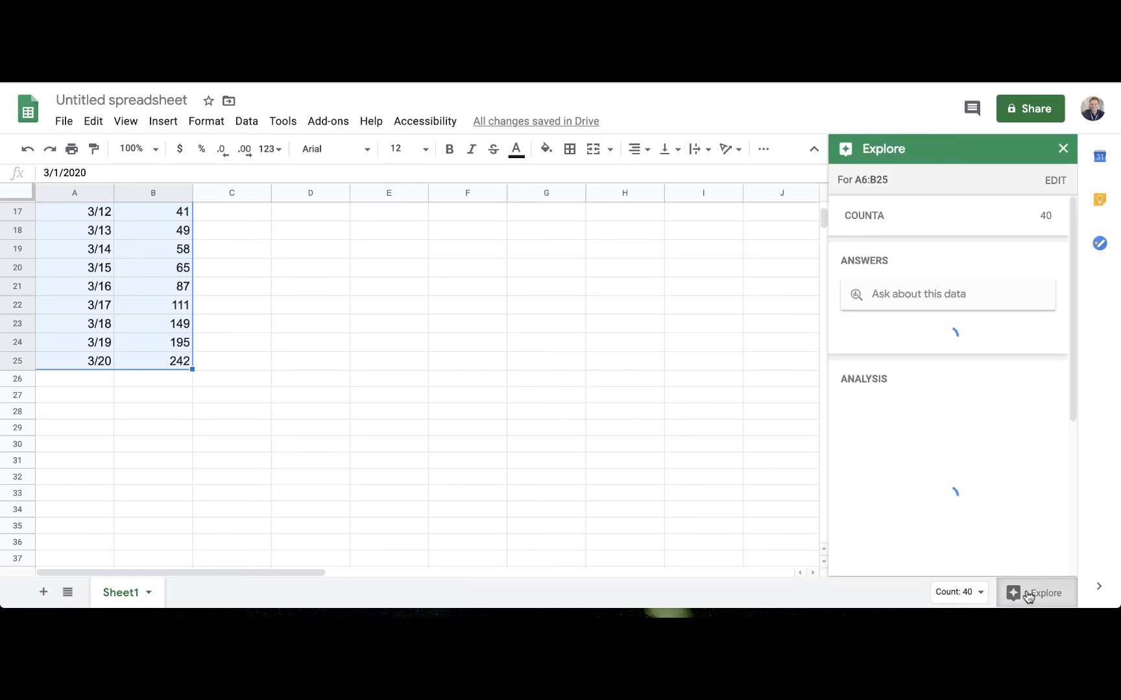
drag(938, 531, 538, 289)
drag(588, 329, 356, 252)
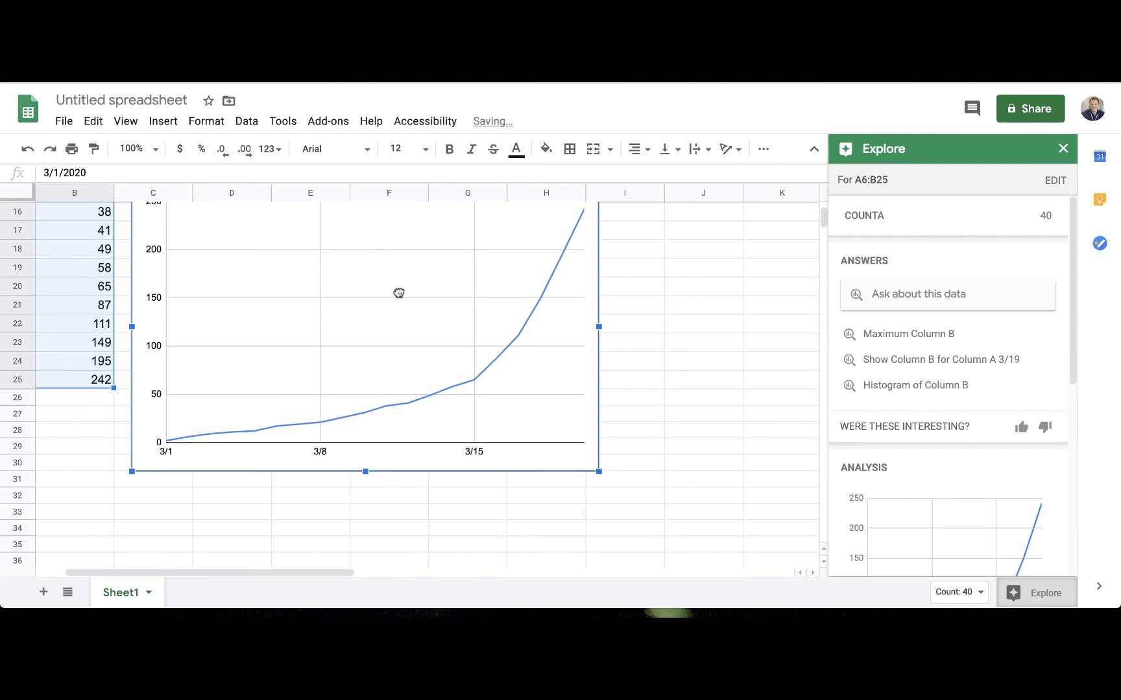
drag(398, 292, 426, 336)
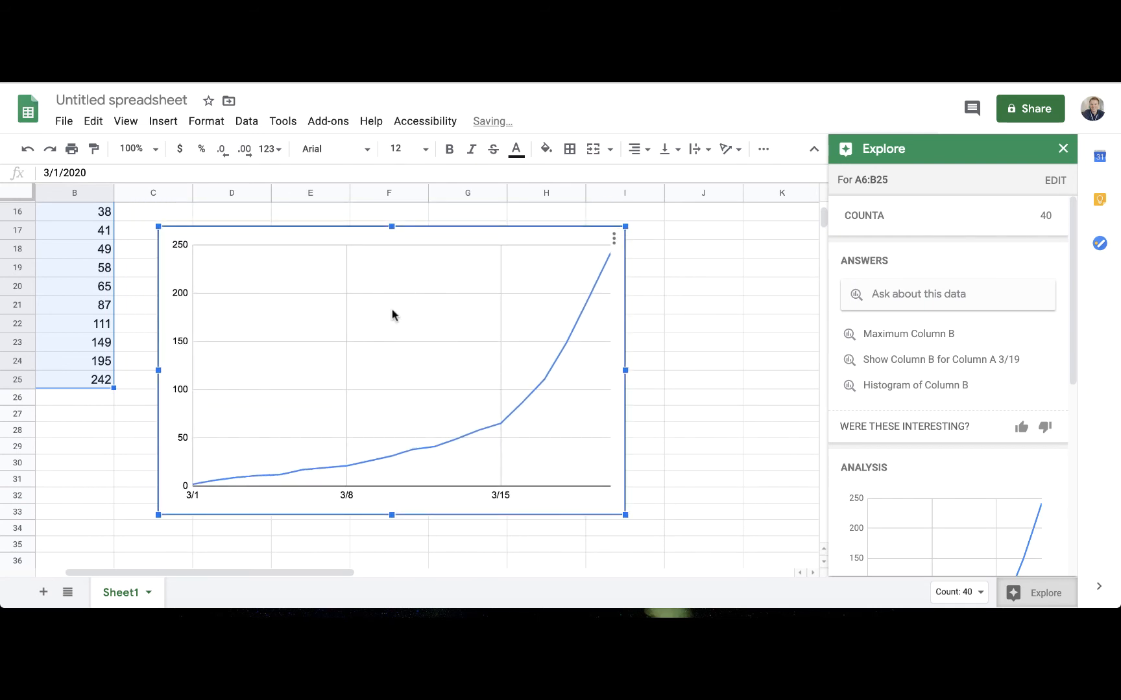
key(Delete)
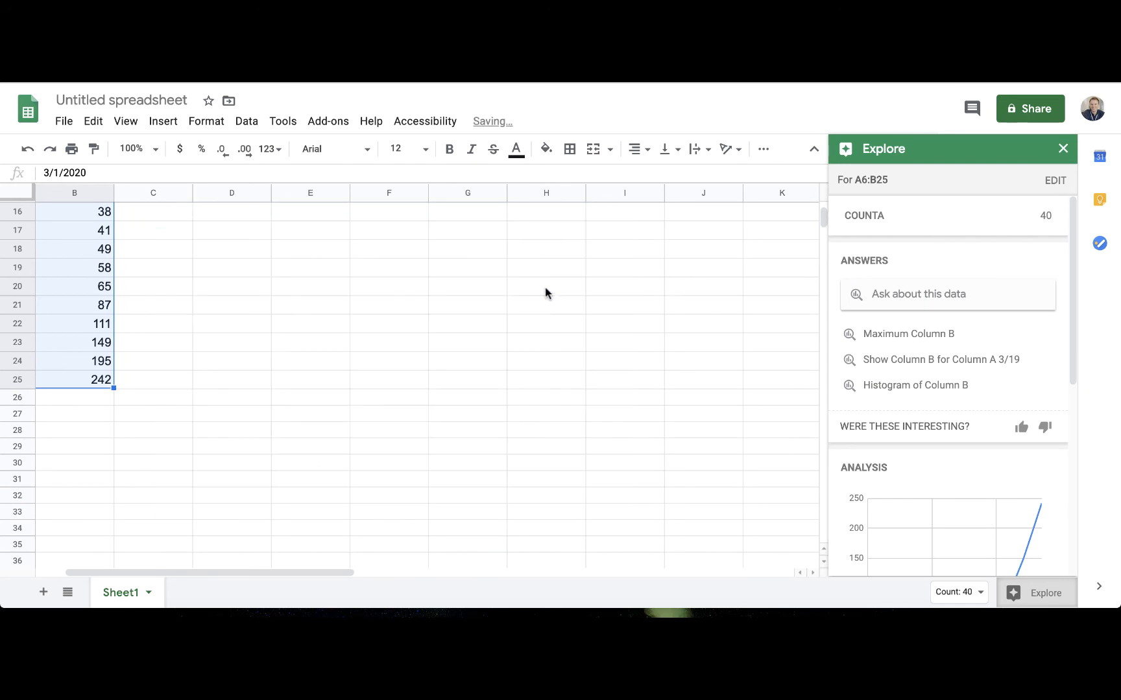
Add the column headers Date in cell A5 and Number of Cases in cell B5 above the data
scroll(545, 293, left, 2)
scroll(545, 294, up, 6)
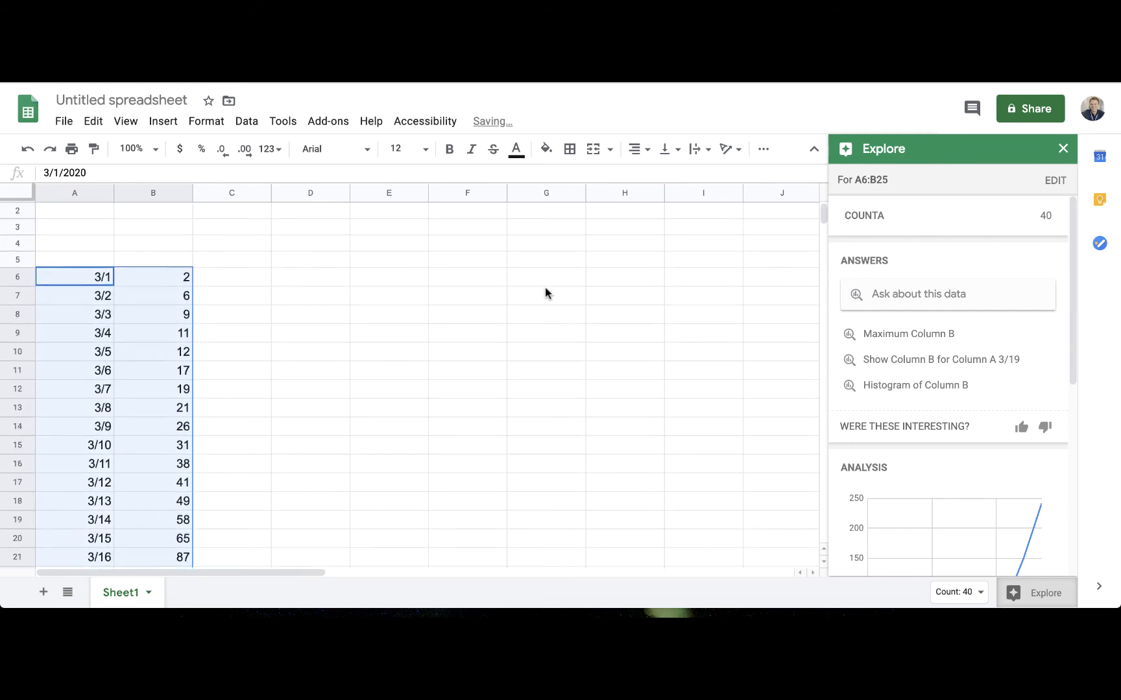
click(104, 281)
text(Date)
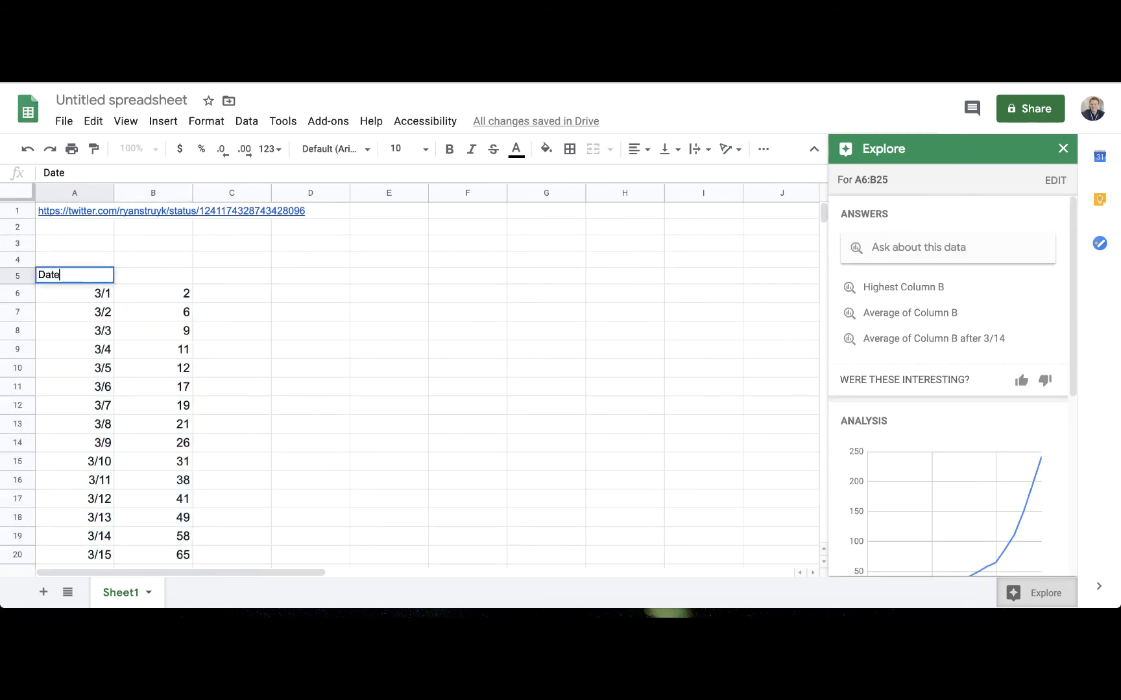
key(Tab)
text(Number of )
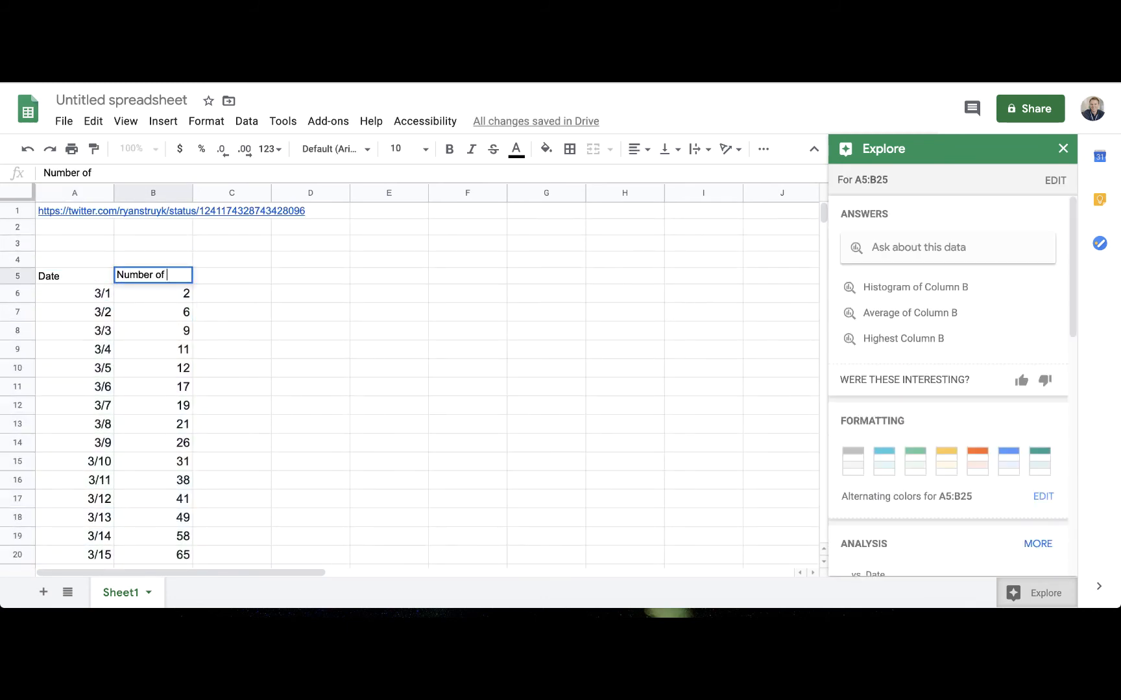
text(Cases)
Enter the table title Cases of Corona Virus in the US in March in cell A4
key(Up)
key(Left)
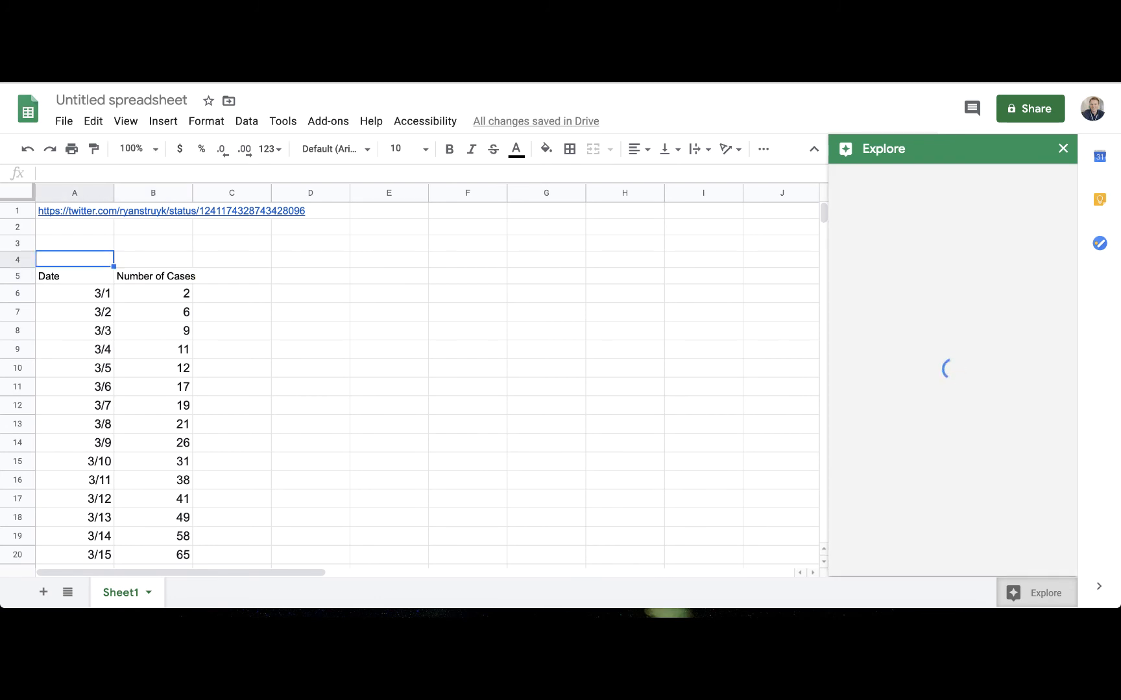
text(Number)
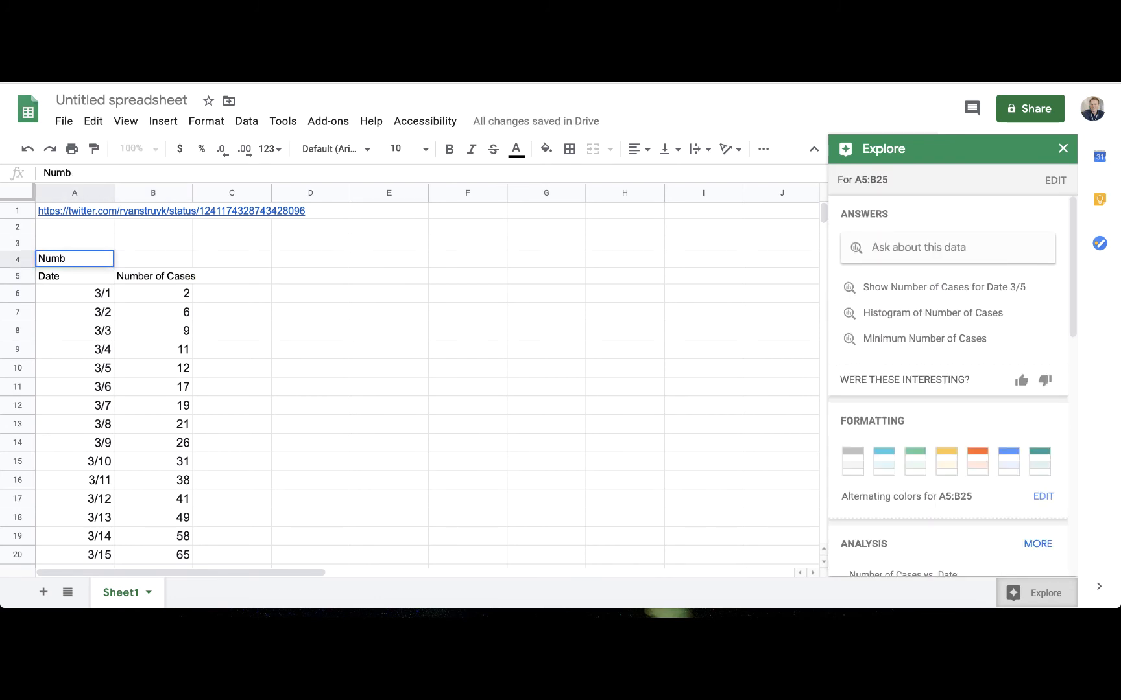
key(BackSpace)
key(BackSpace)
key(BackSpace)
key(BackSpace)
text(Cases of Corona Virus in the U)
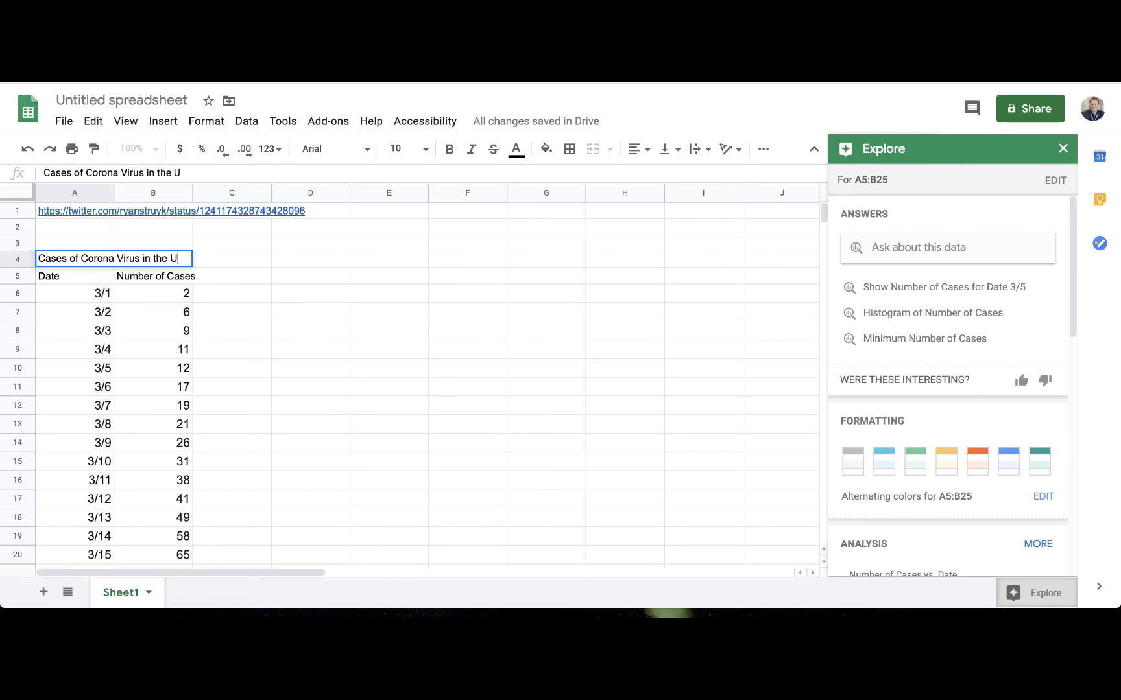
text(S in March)
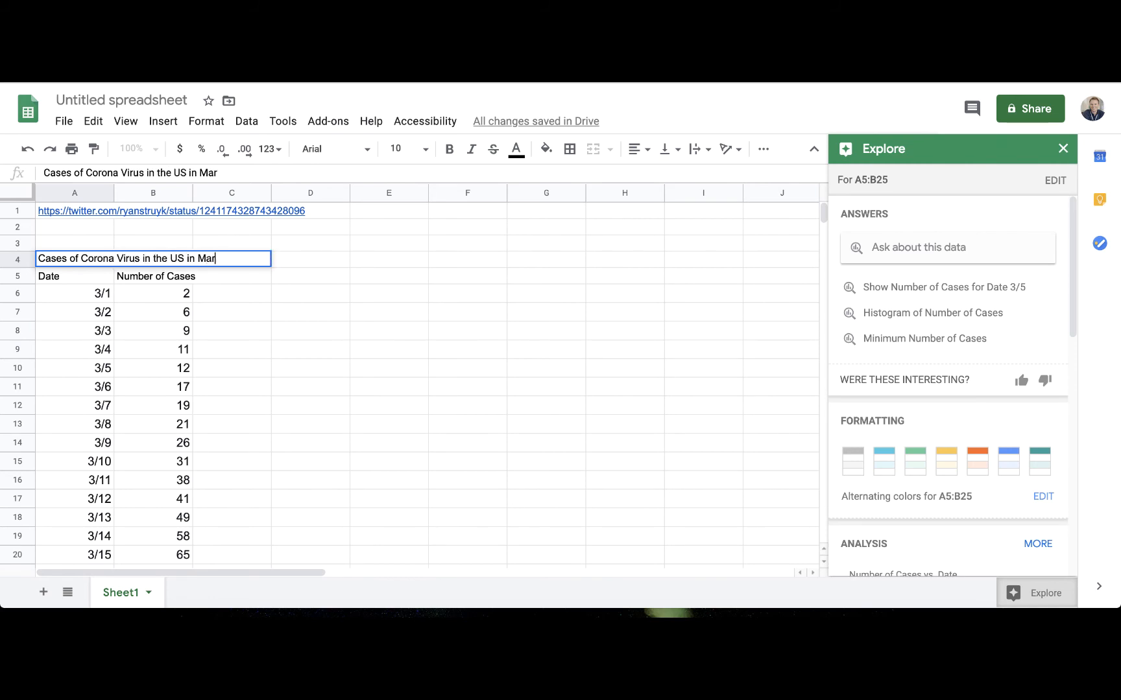
key(Tab)
For A4:B25, insert Explore's suggested Number of Cases vs. Date area chart beside the data and widen it to about column J
click(54, 261)
drag(54, 261, 180, 540)
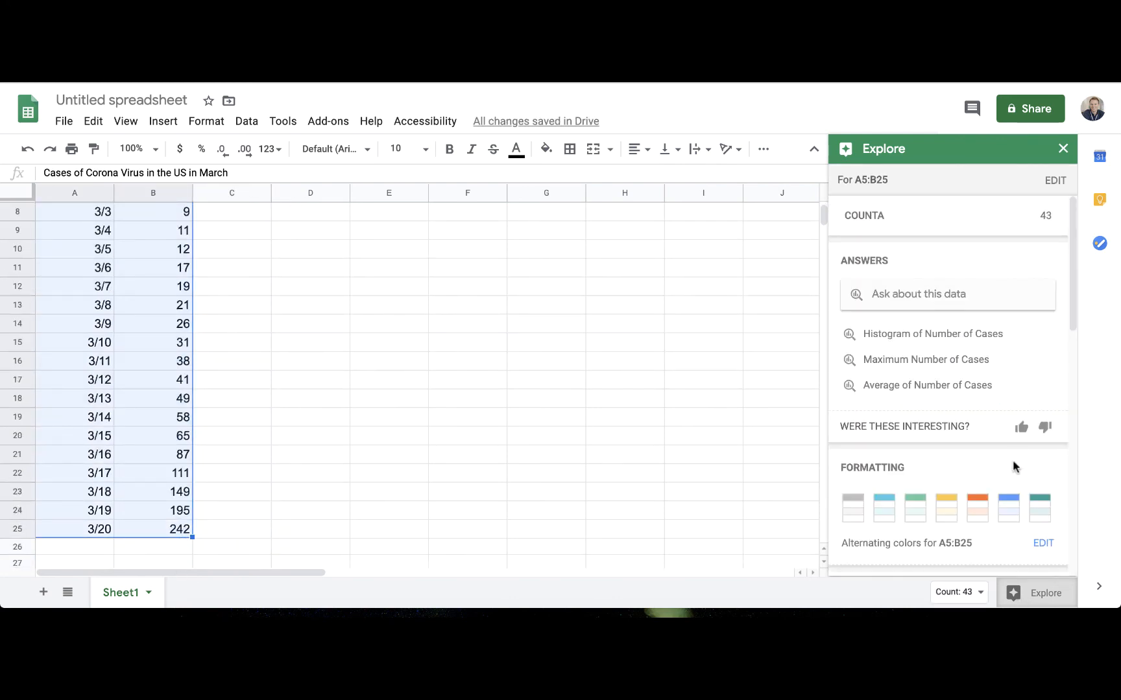
scroll(1012, 454, down, 5)
scroll(1000, 252, up, 3)
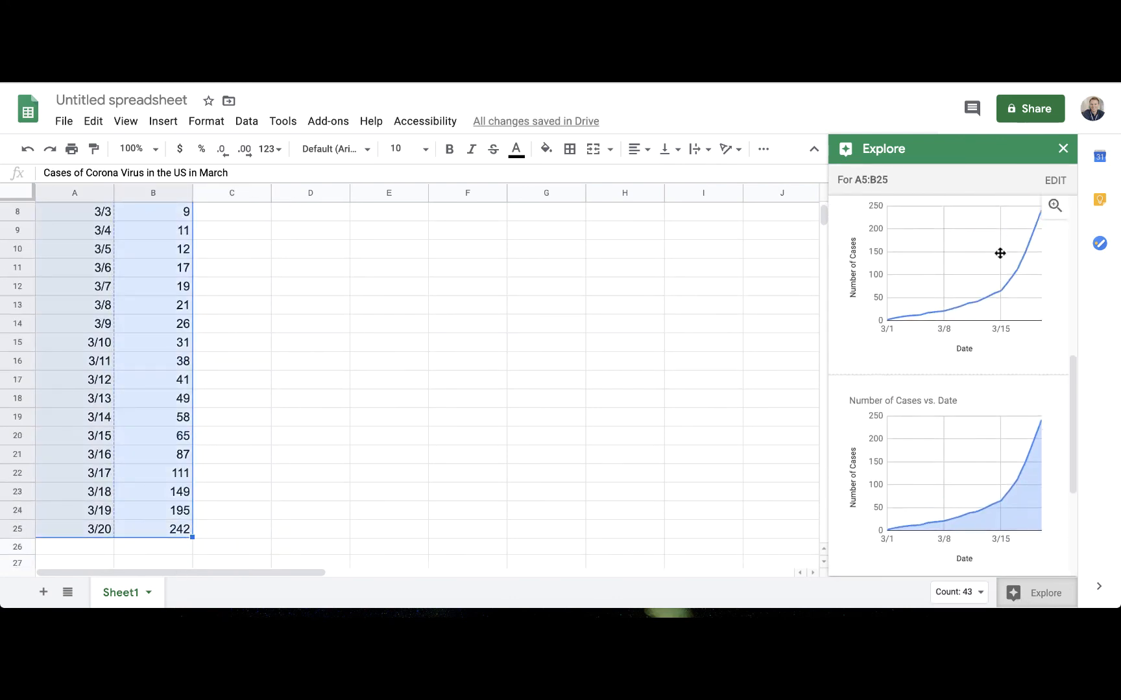
scroll(1000, 255, down, 2)
scroll(999, 253, up, 1)
scroll(992, 295, down, 1)
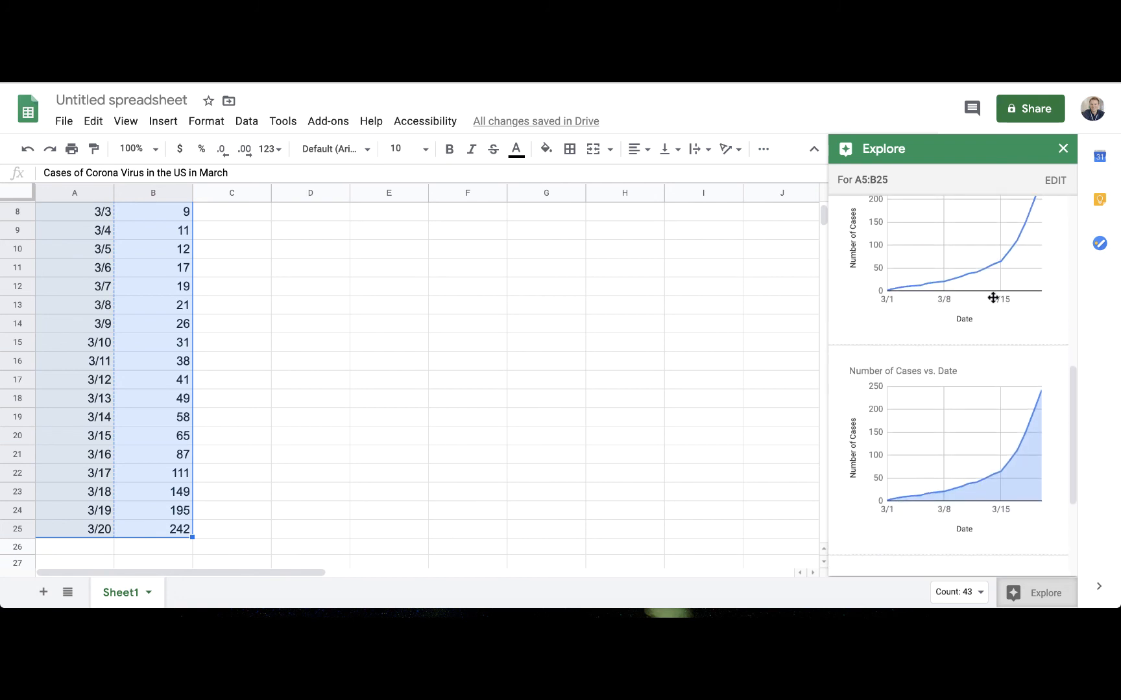
drag(928, 395, 512, 281)
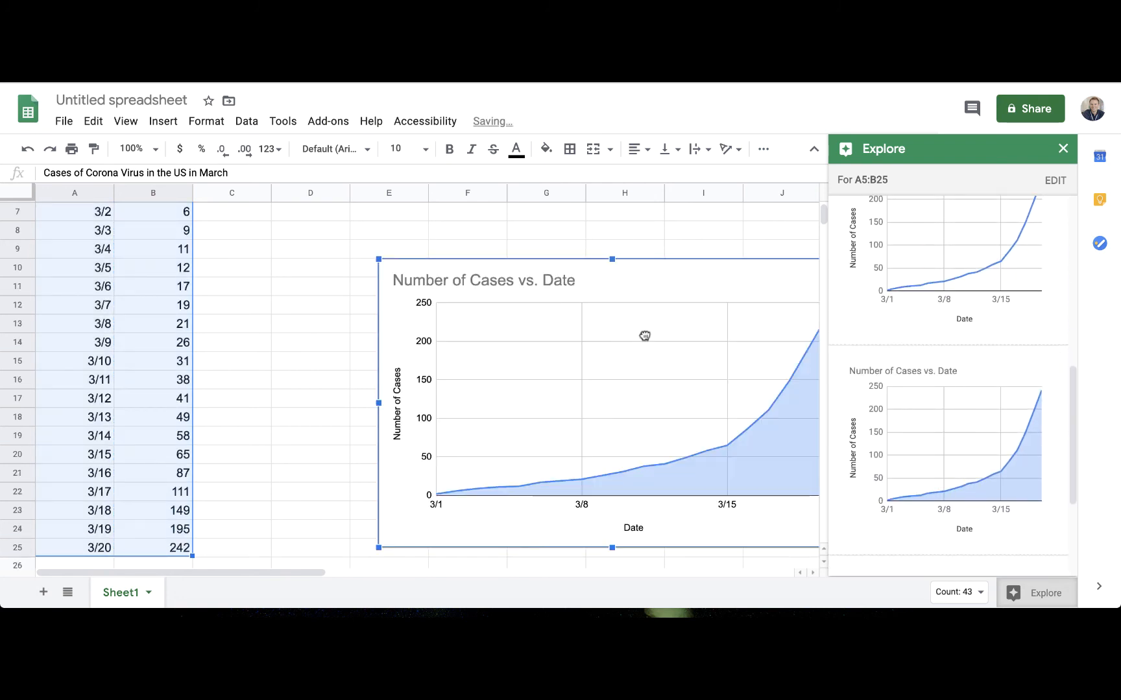
drag(645, 333, 488, 305)
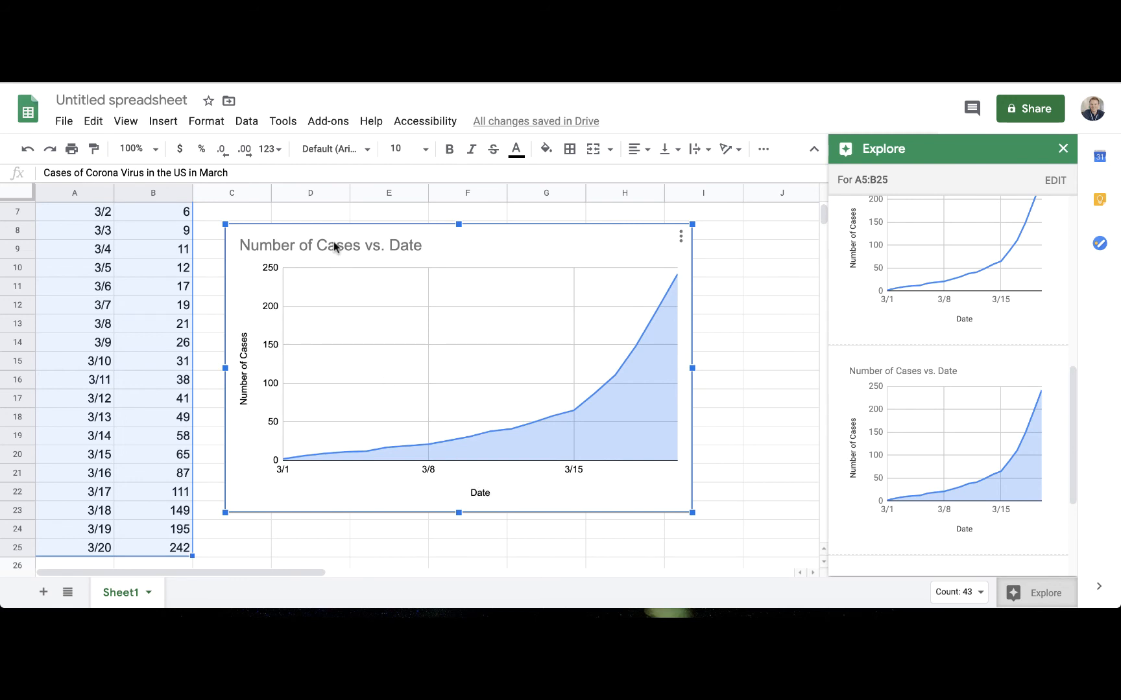
drag(691, 369, 801, 368)
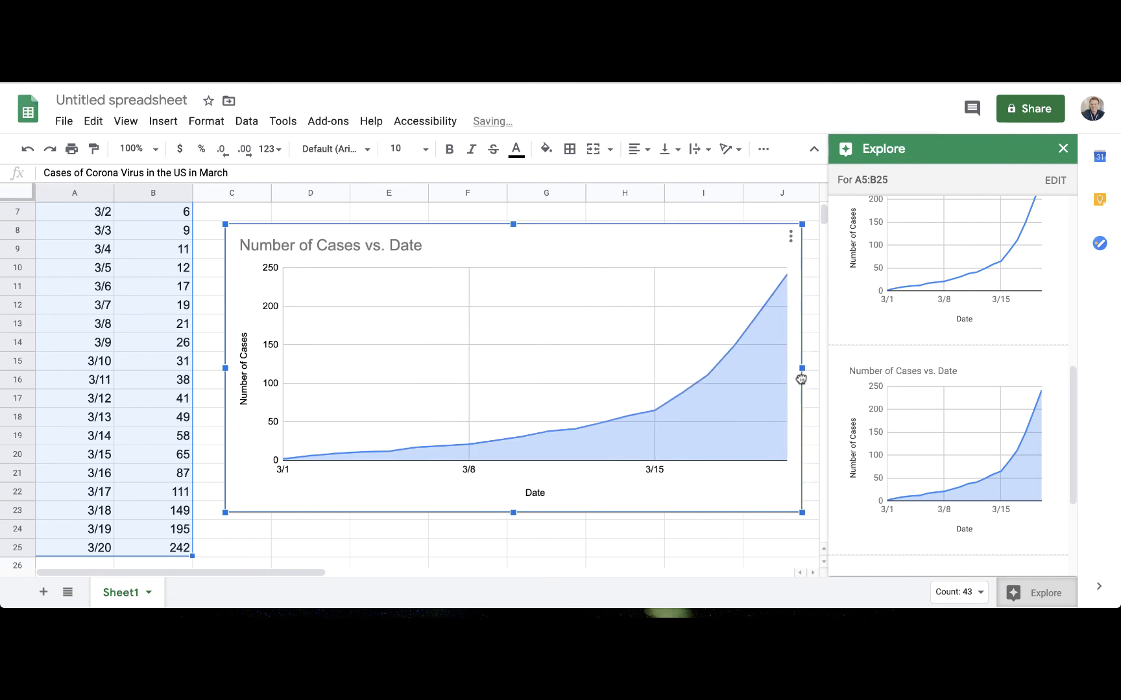
click(785, 239)
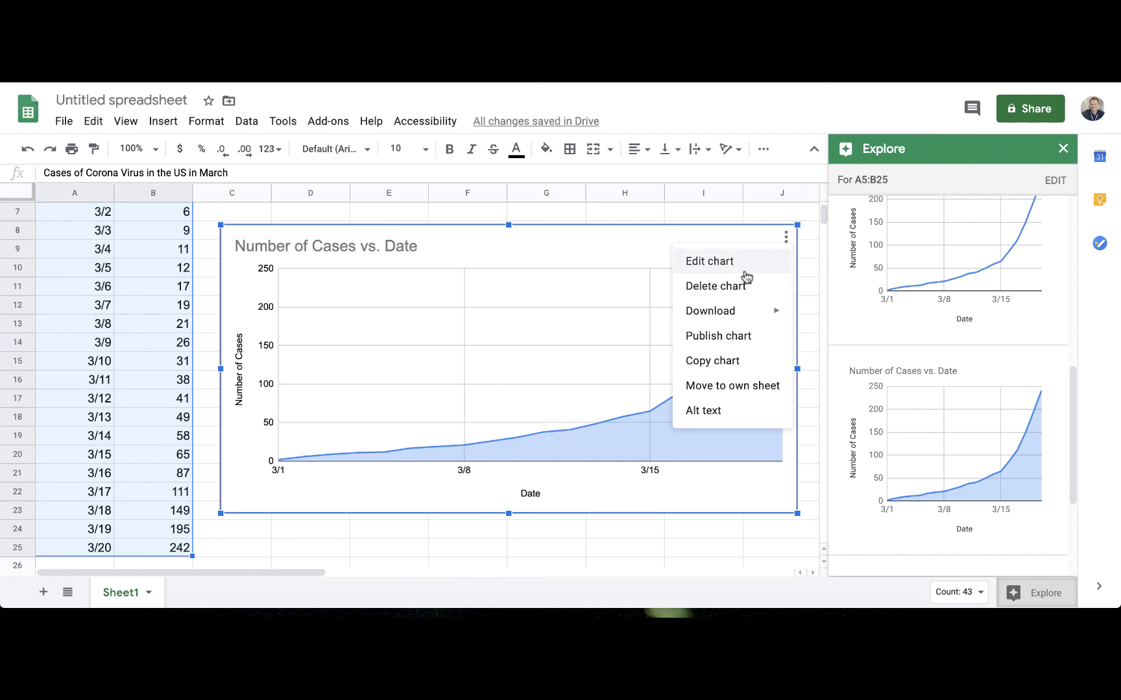
click(717, 410)
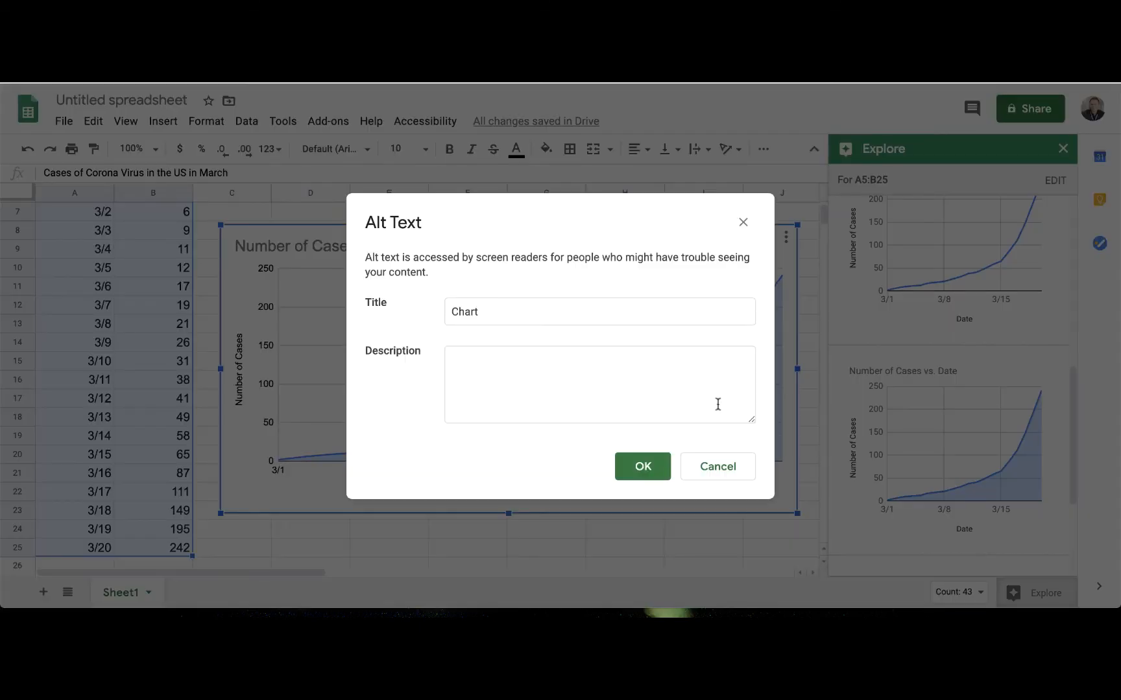
click(500, 364)
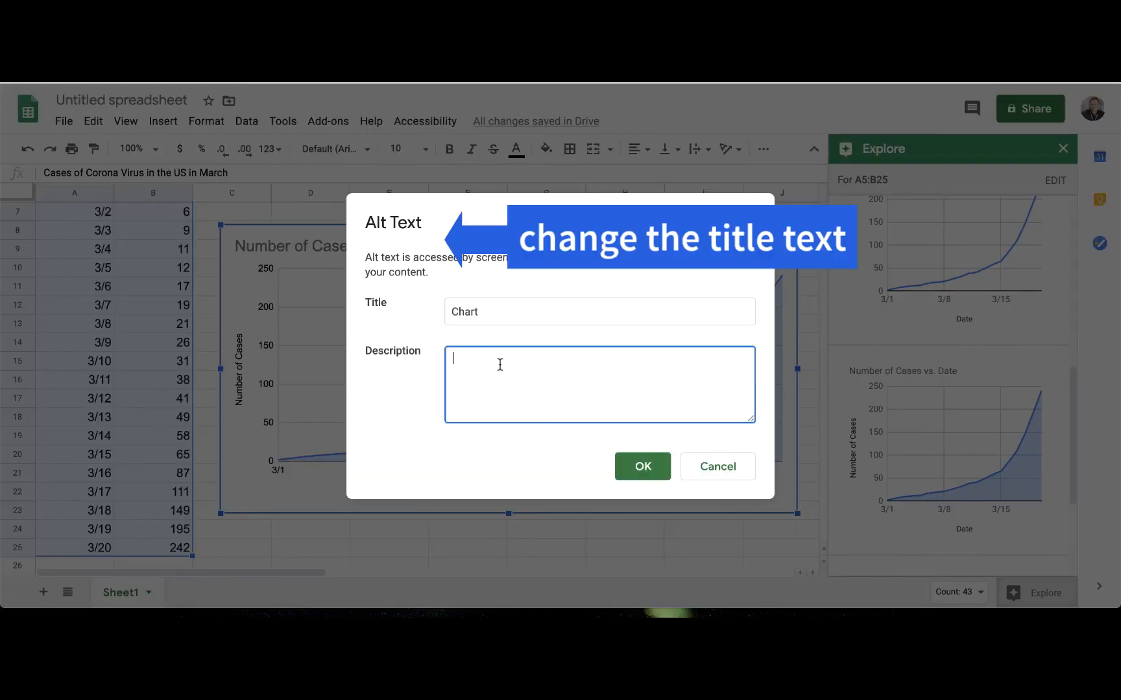
click(736, 464)
click(157, 457)
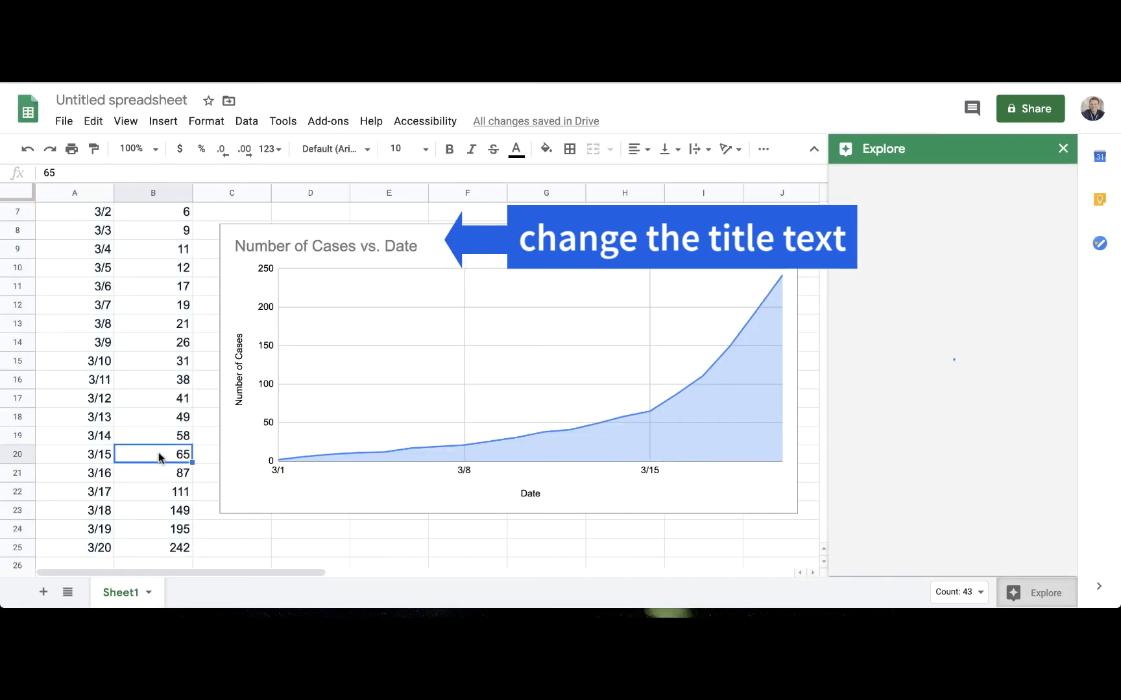
scroll(207, 274, up, 3)
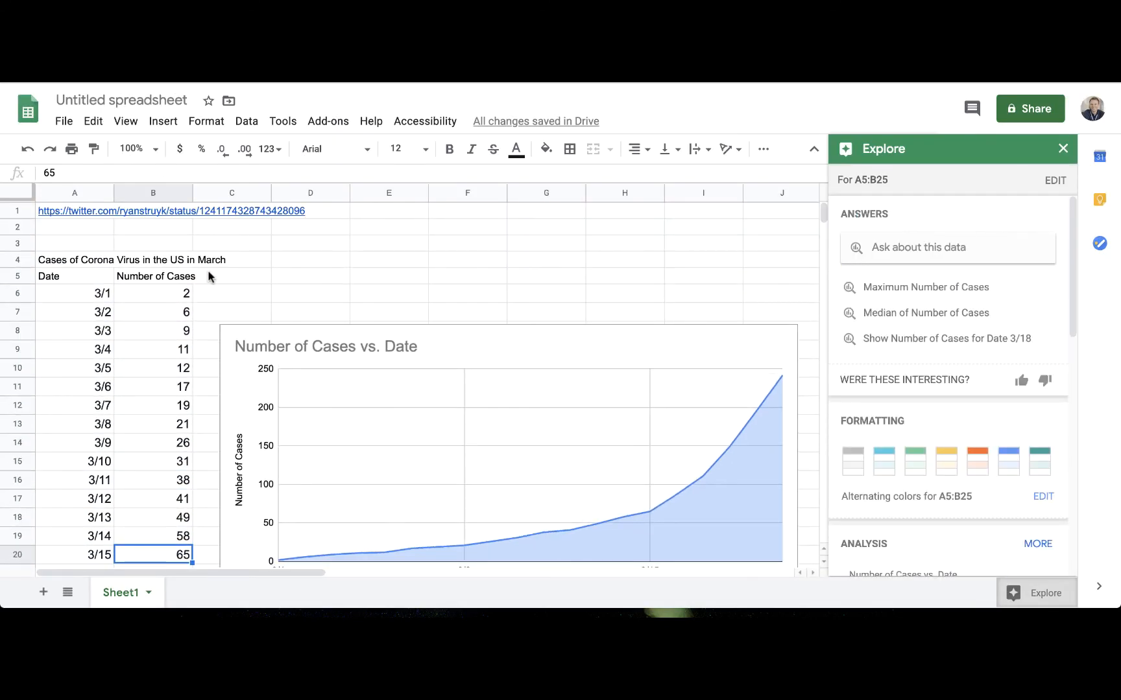
scroll(209, 275, down, 3)
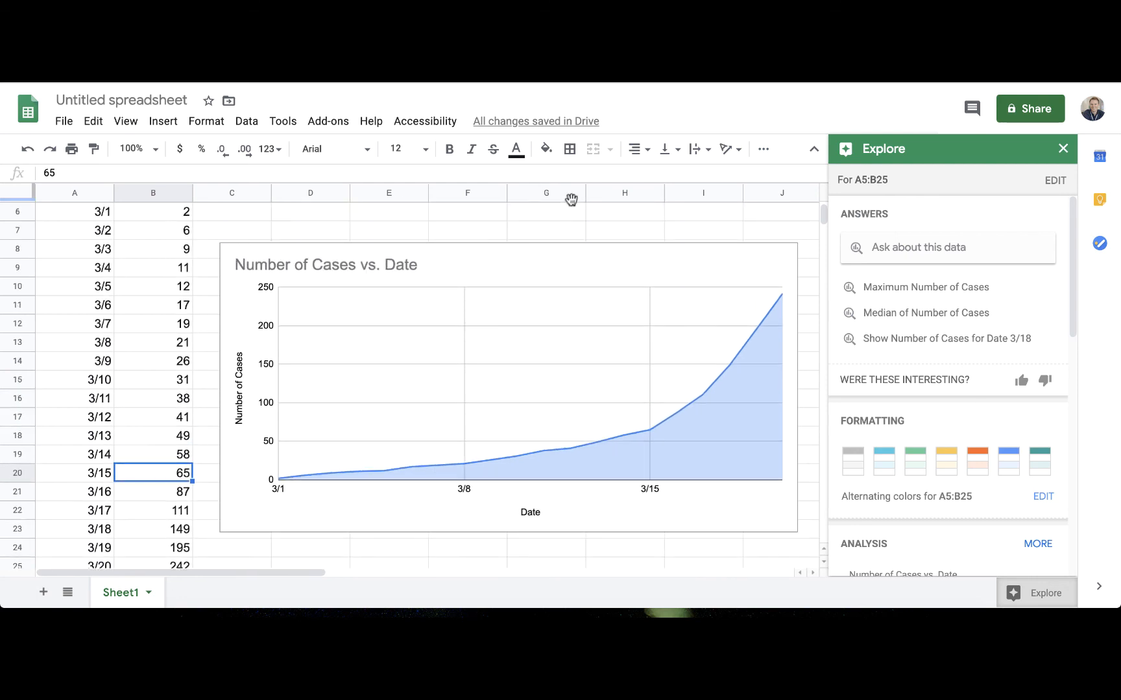
scroll(572, 234, up, 1)
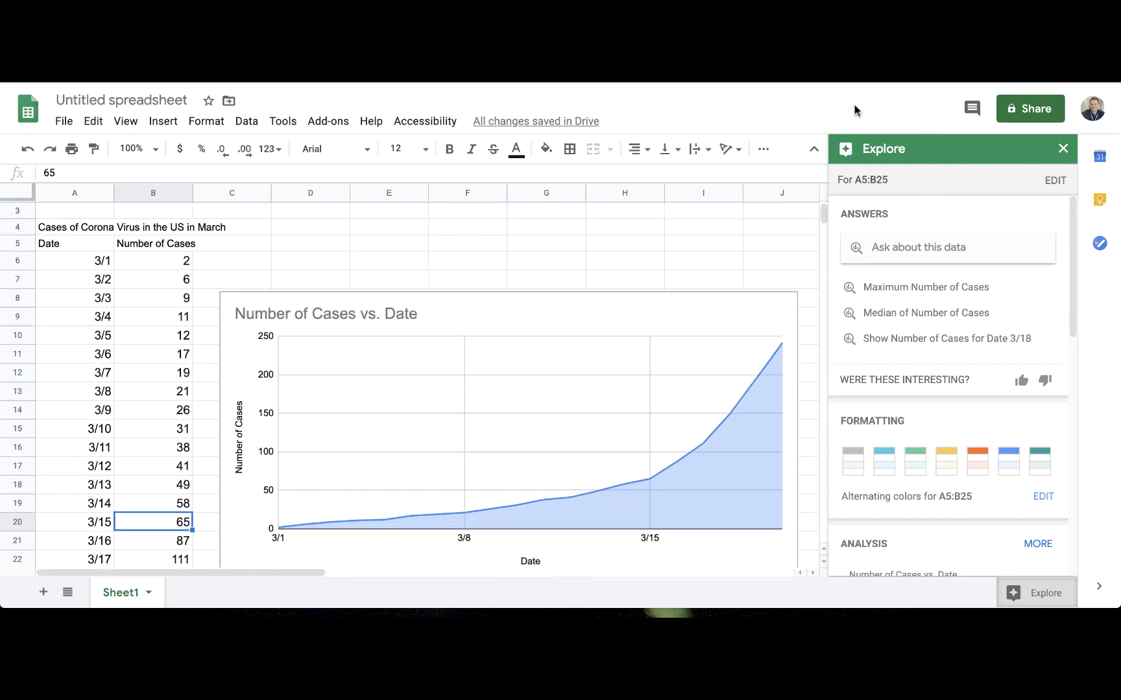
click(795, 8)
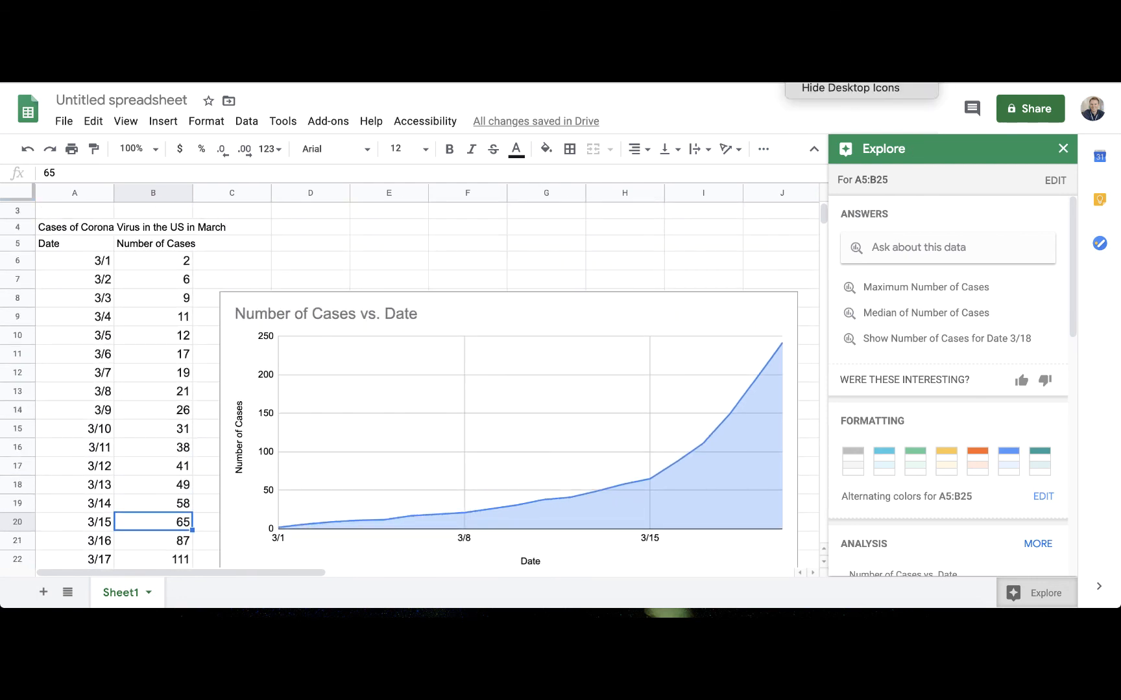